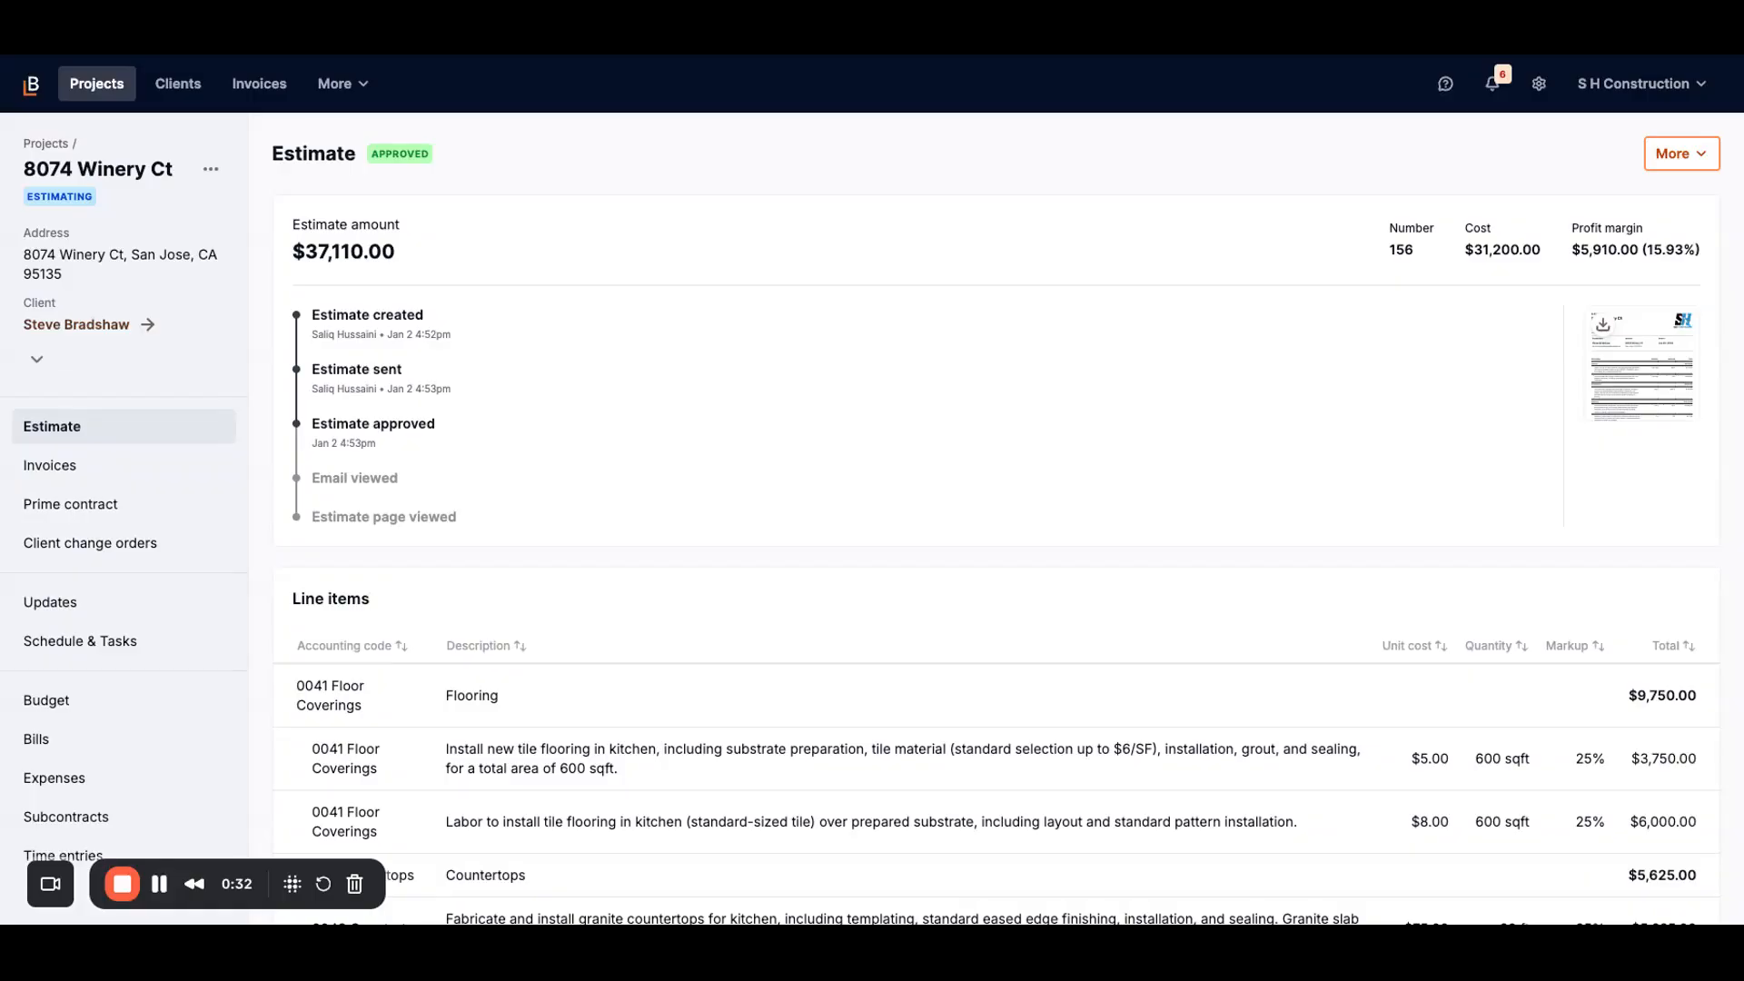
Step: Go to the project's Prime contract page and start a contract from the estimate
scroll(999, 522, down, 4)
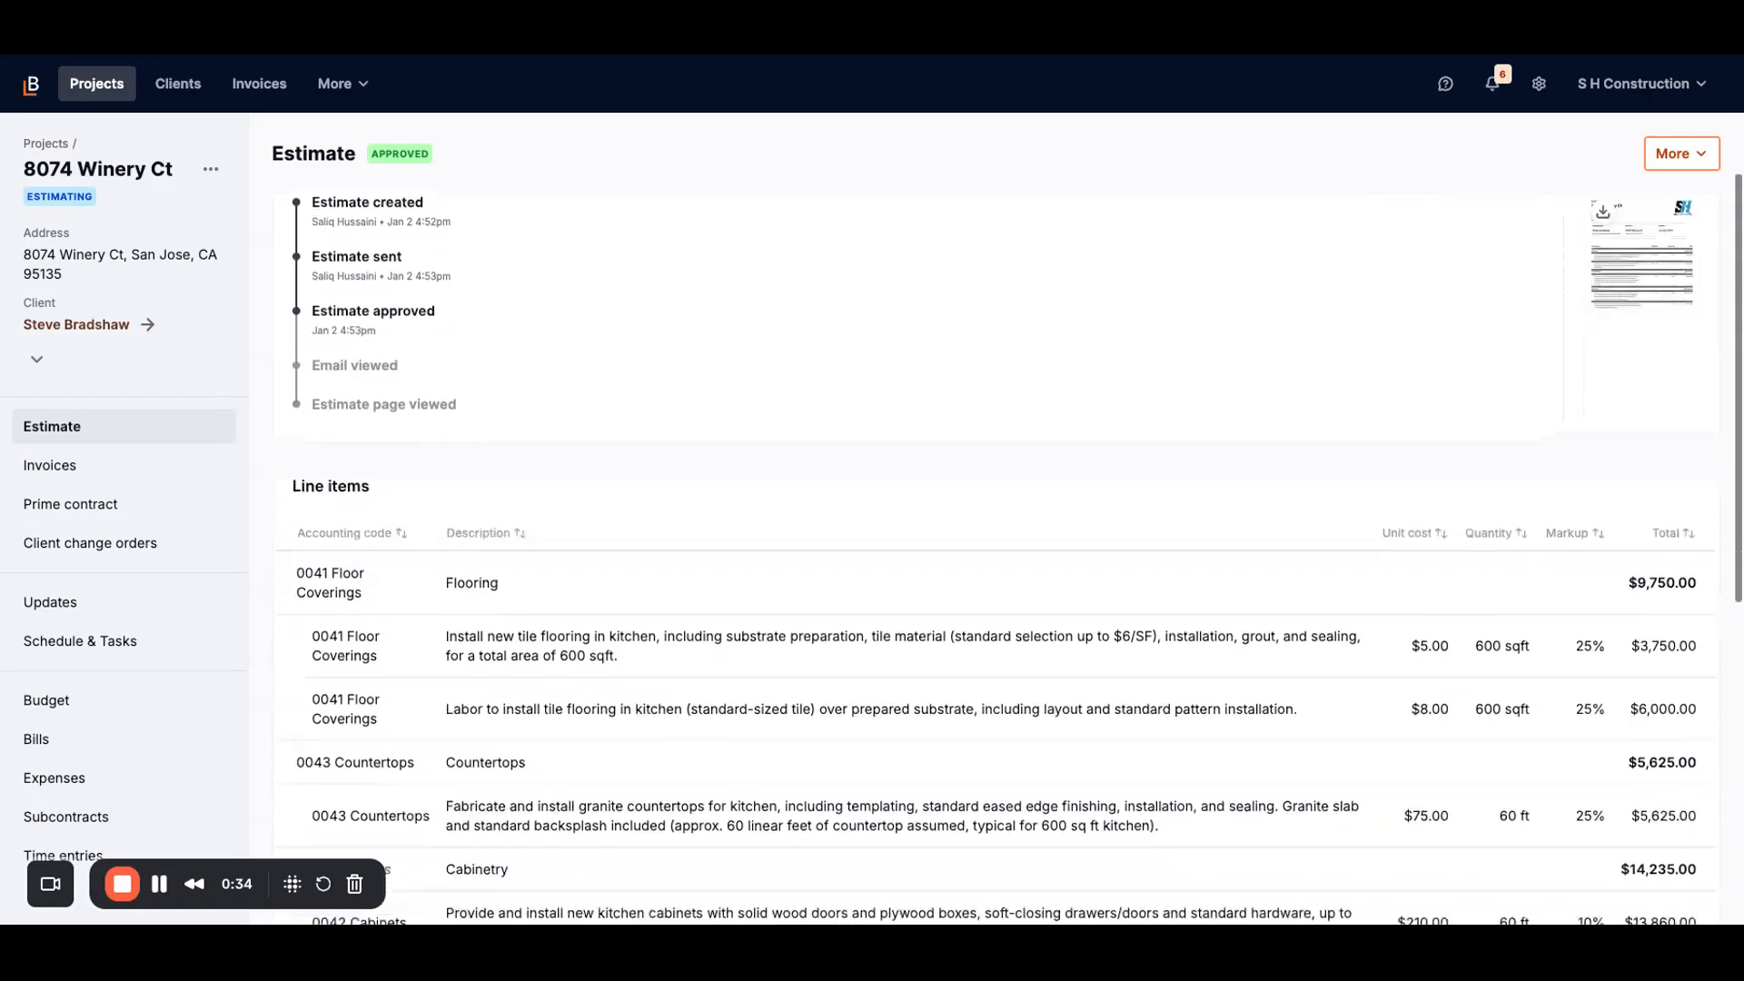
scroll(963, 515, down, 1)
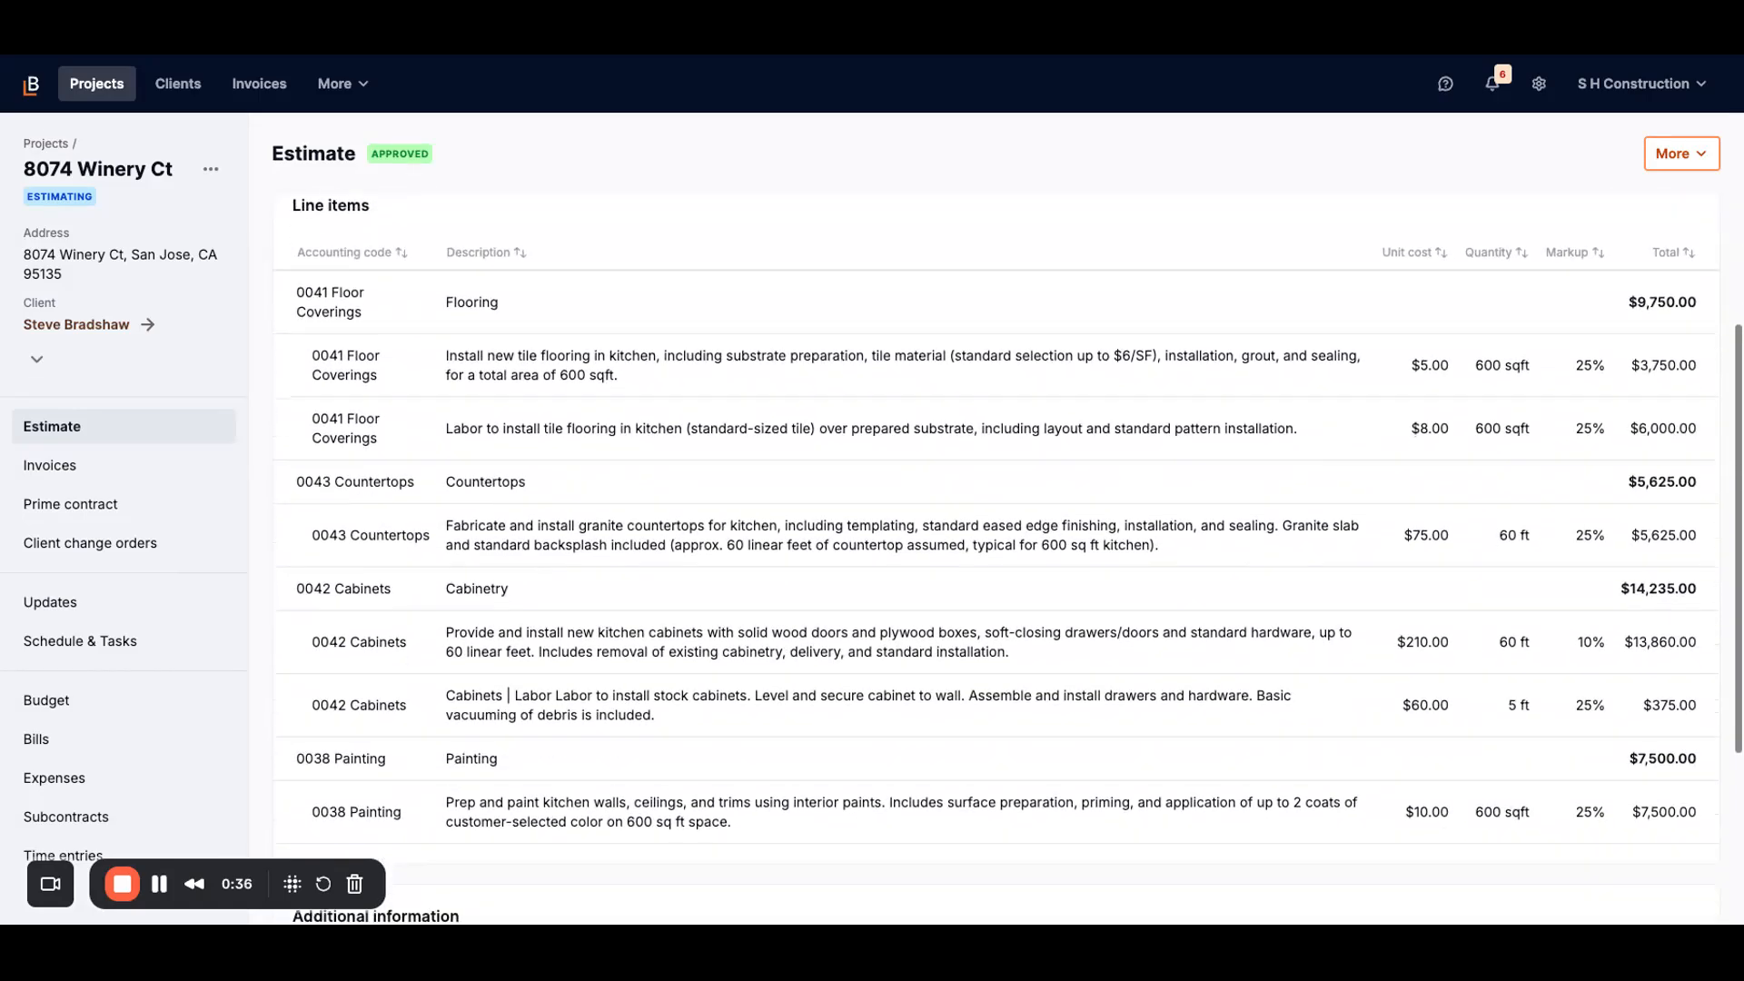
scroll(945, 577, down, 1)
scroll(941, 580, up, 3)
scroll(938, 434, up, 3)
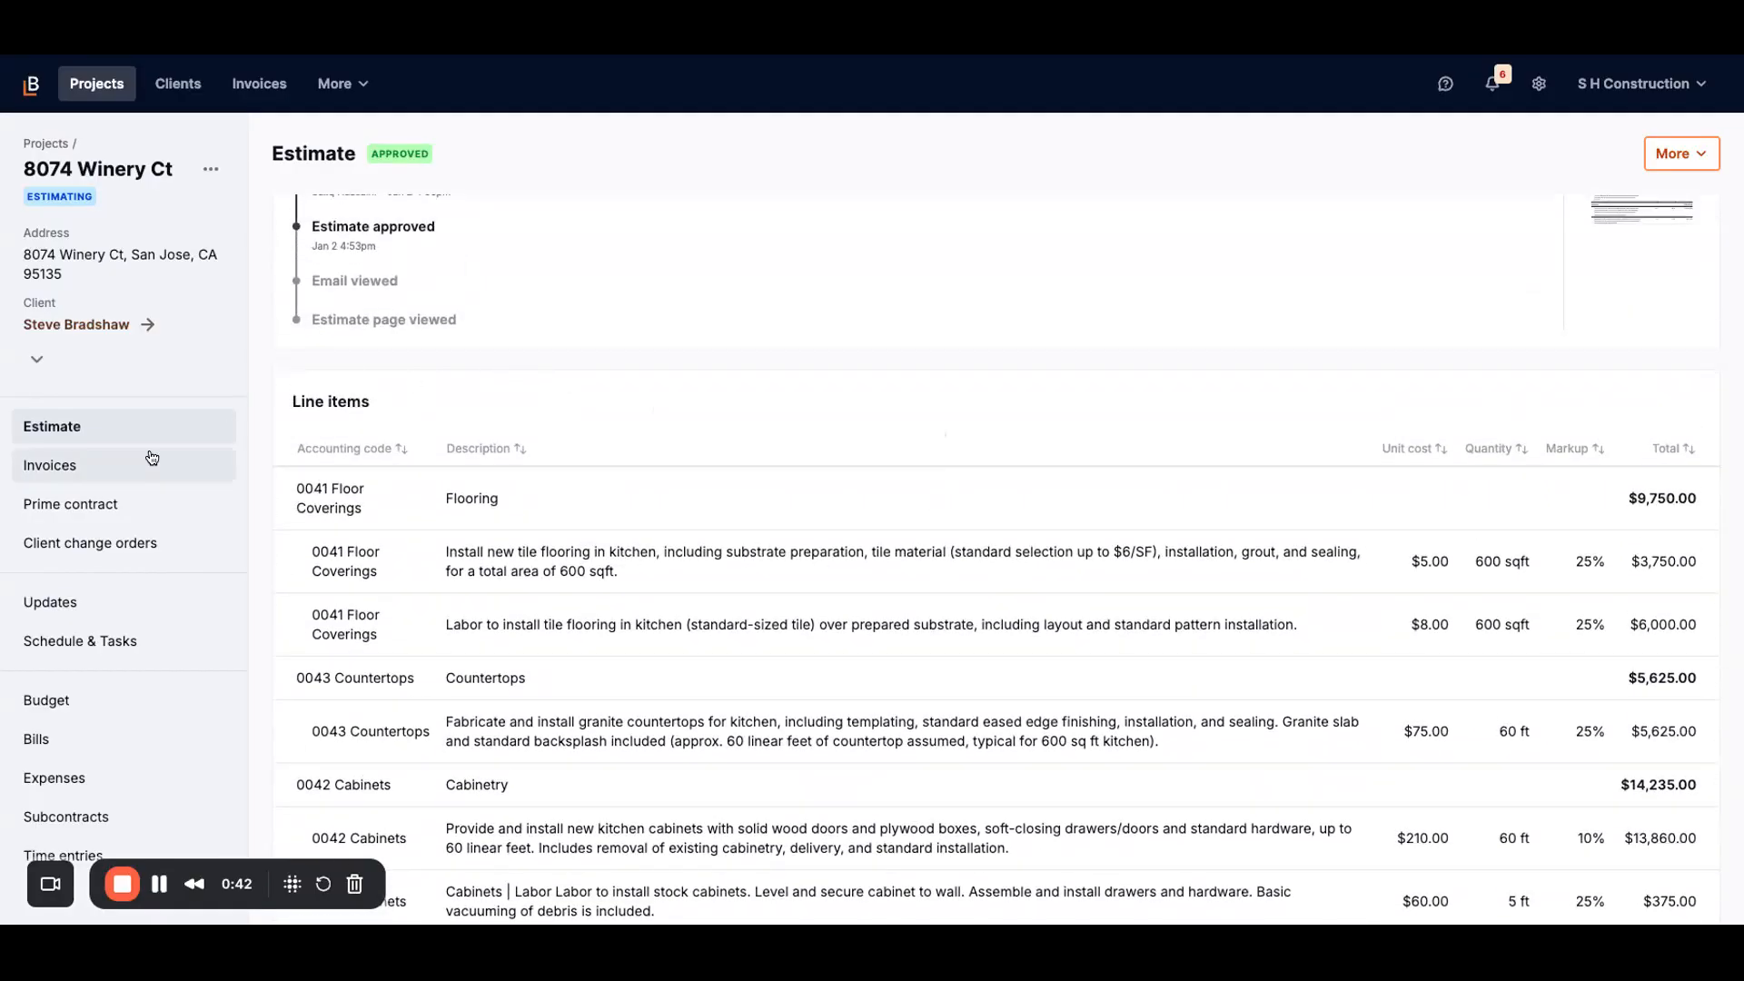
click(134, 508)
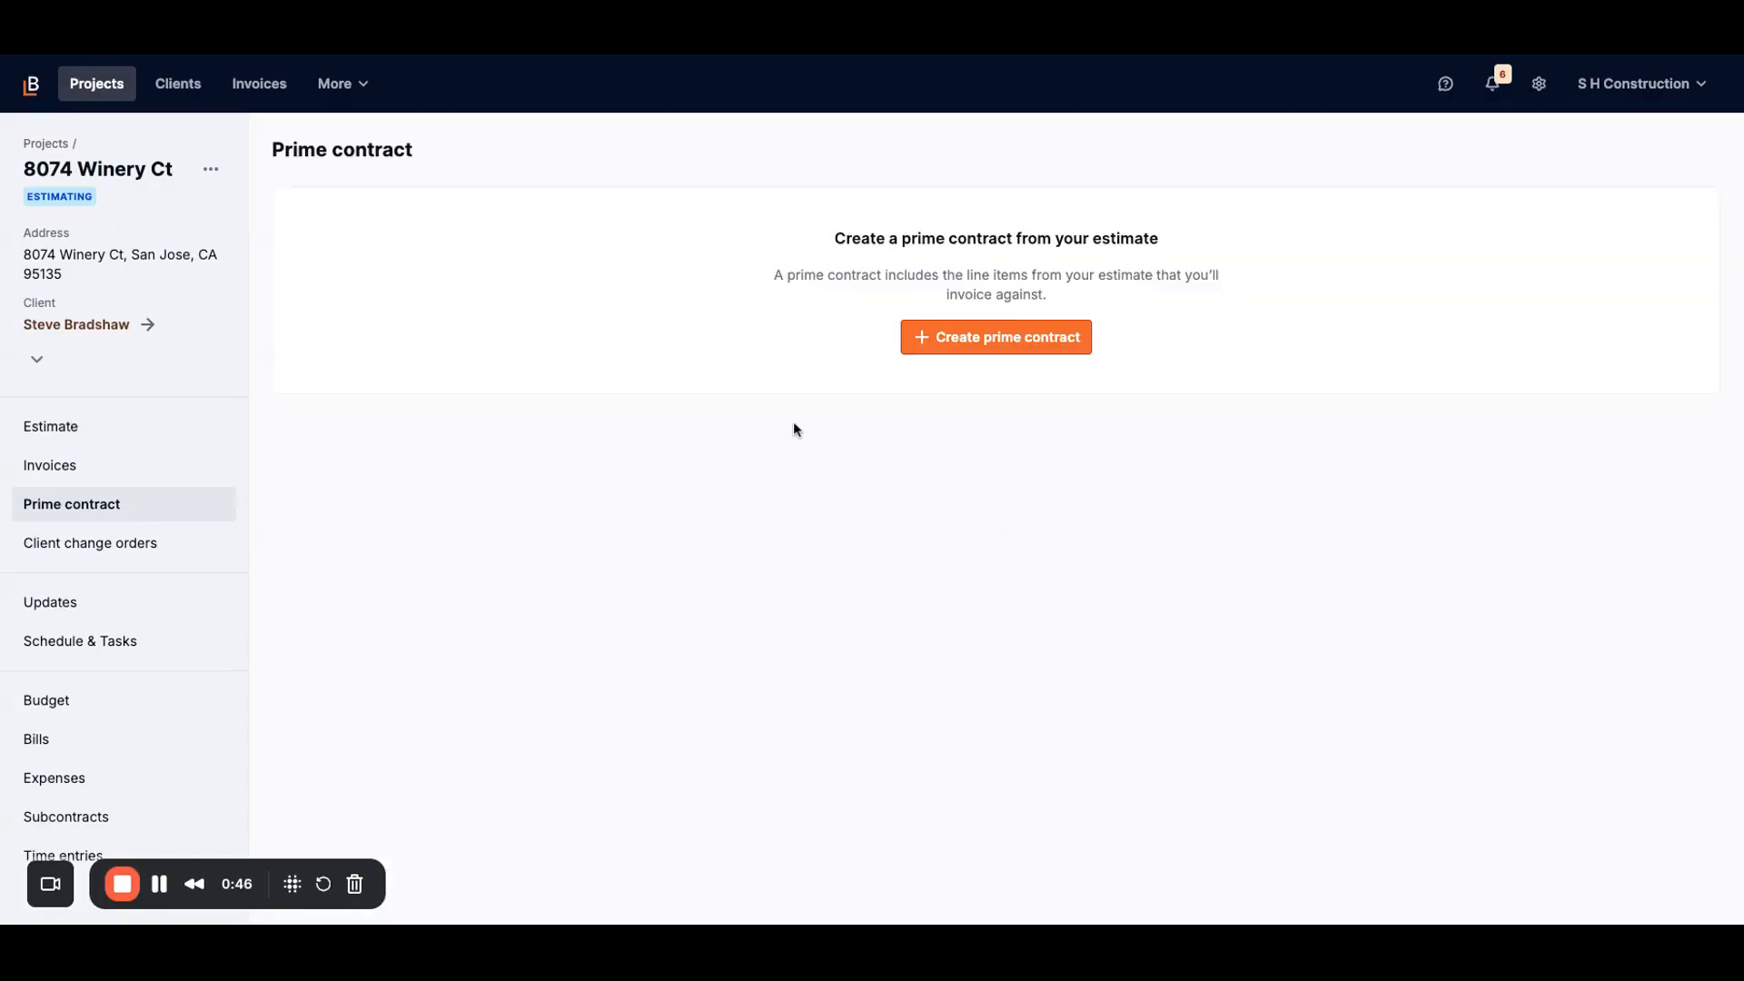
click(1014, 352)
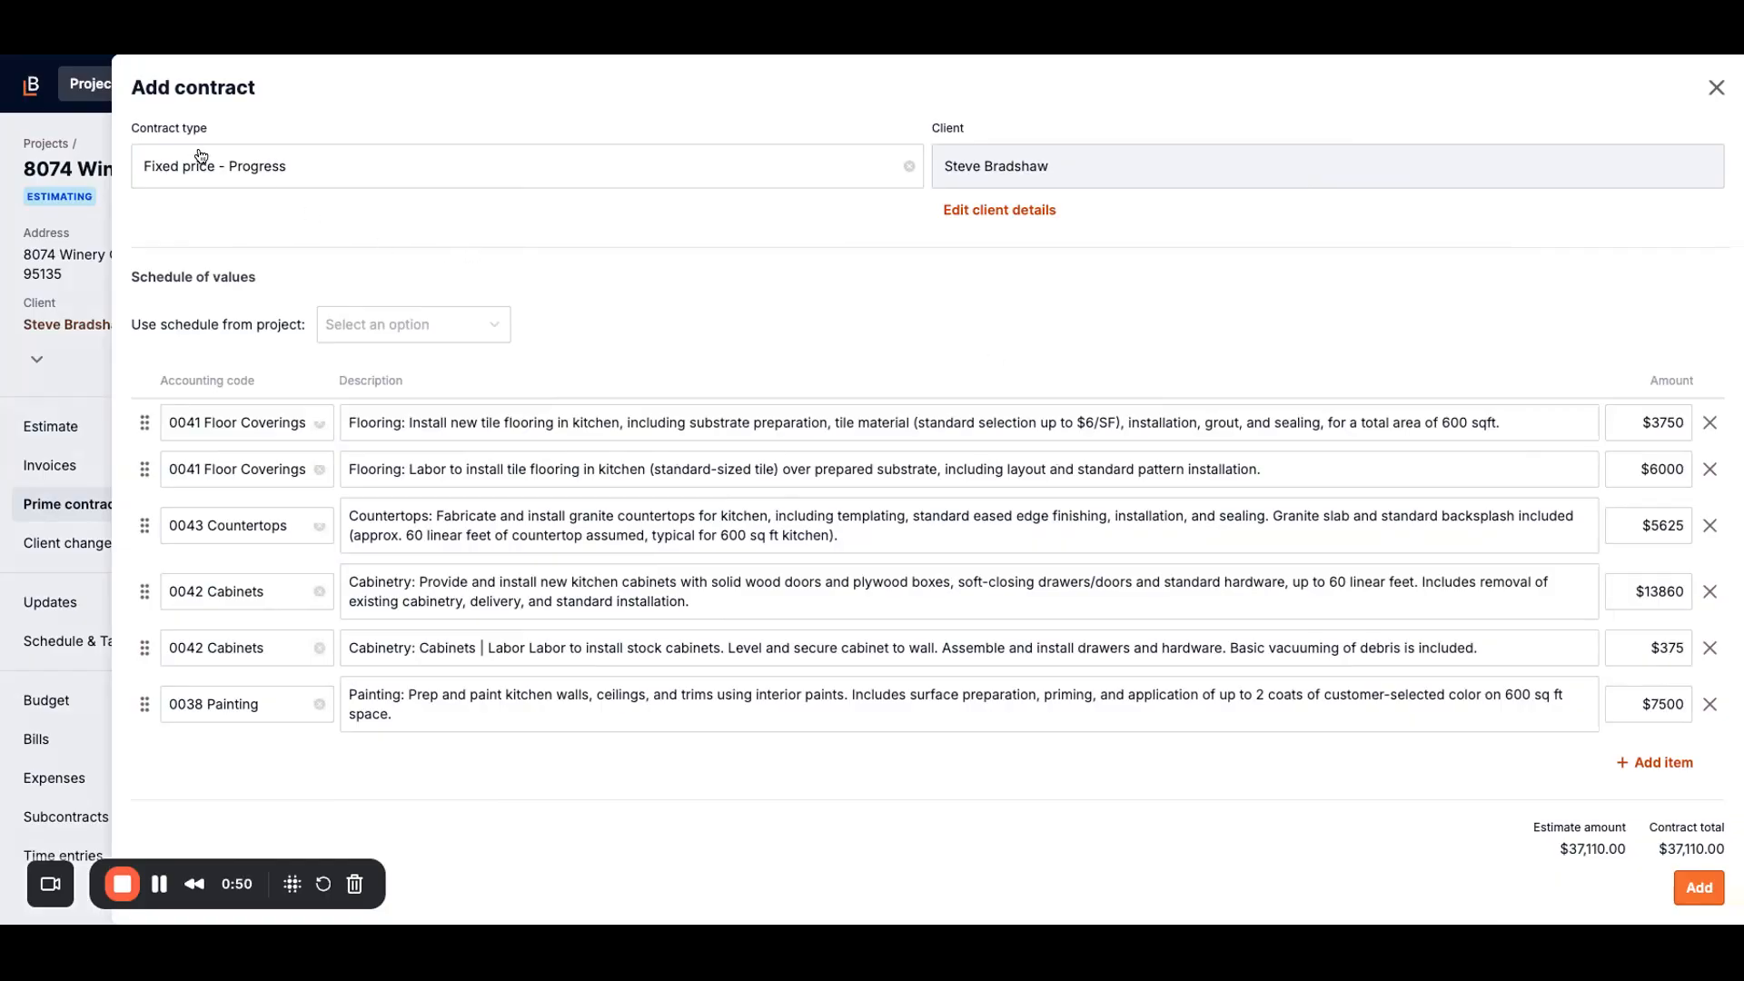
Step: Keep Fixed price - Progress, review the six line items, and add the $37,110.00 contract
click(280, 172)
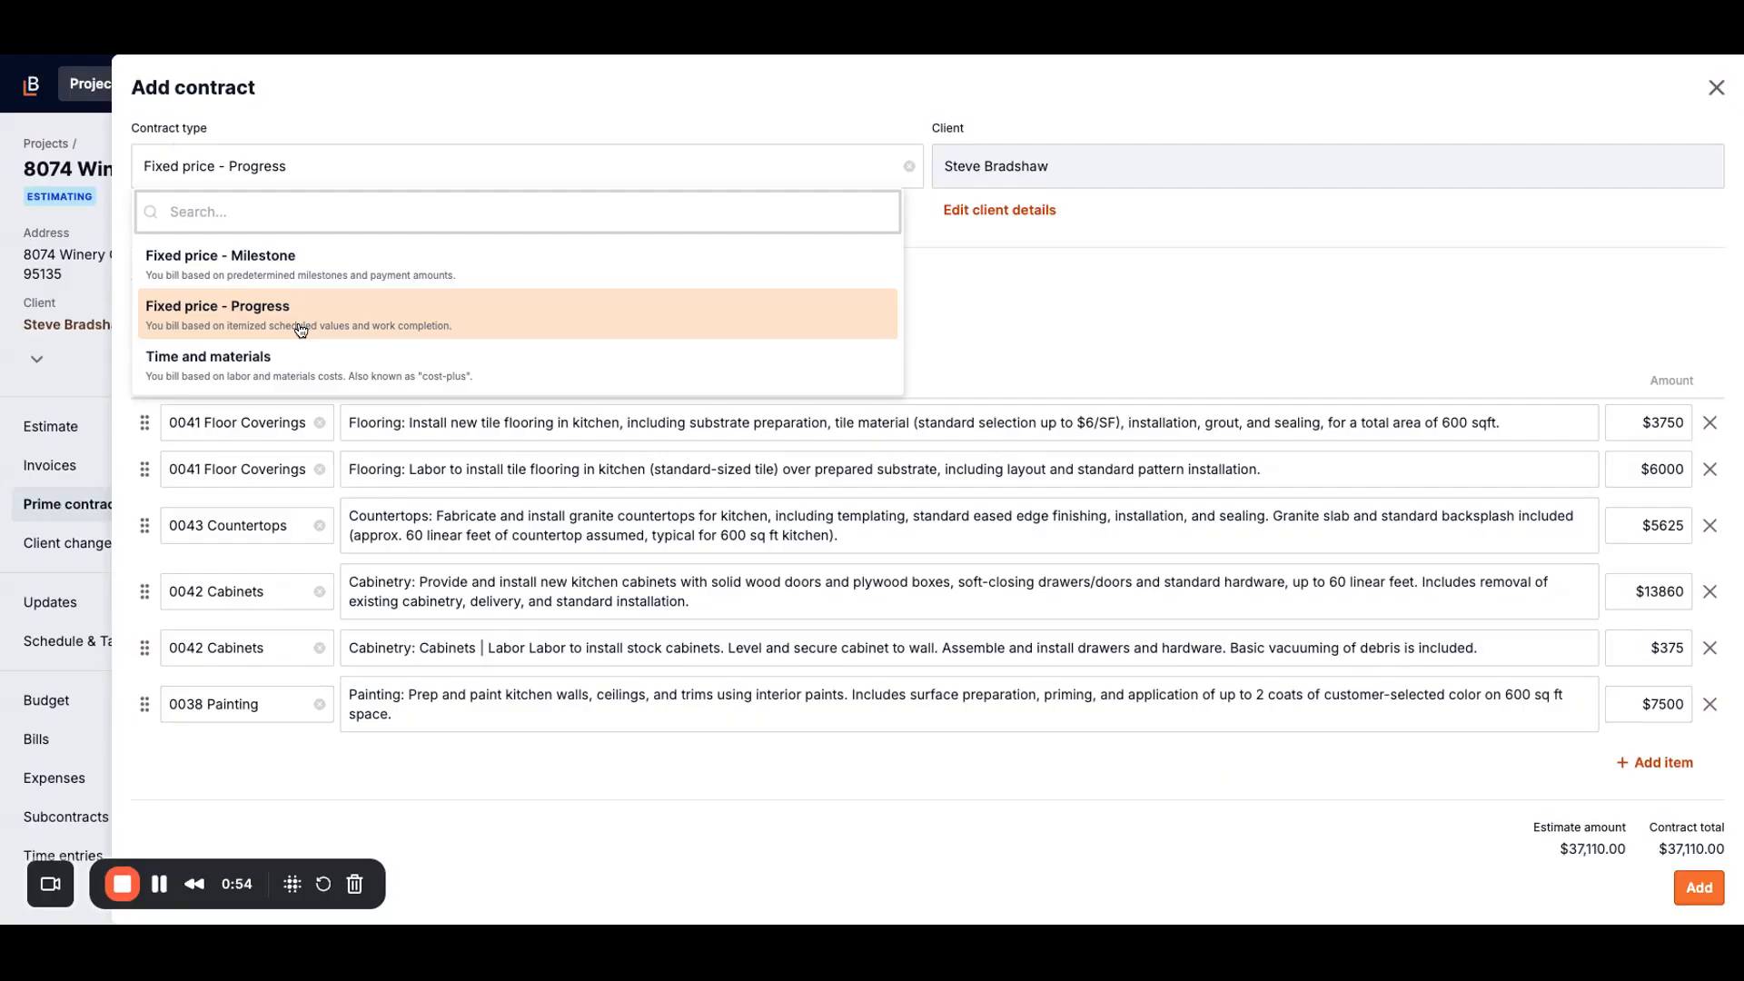
click(343, 324)
scroll(532, 322, down, 1)
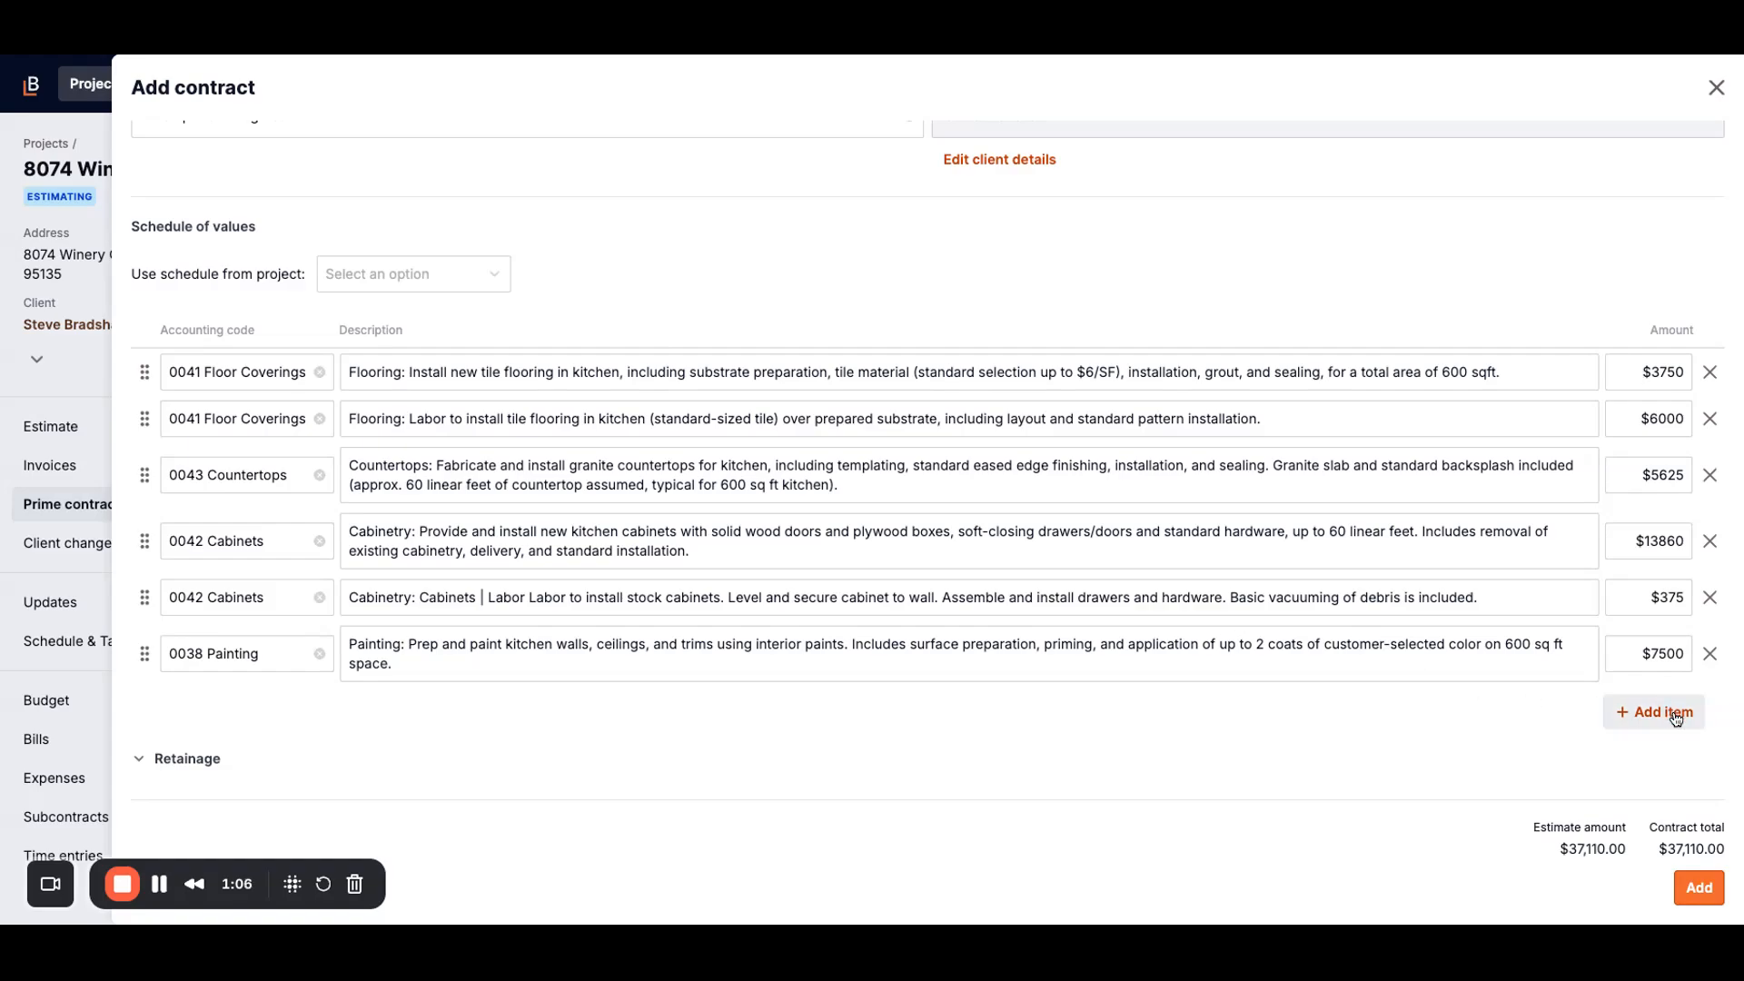
click(1469, 662)
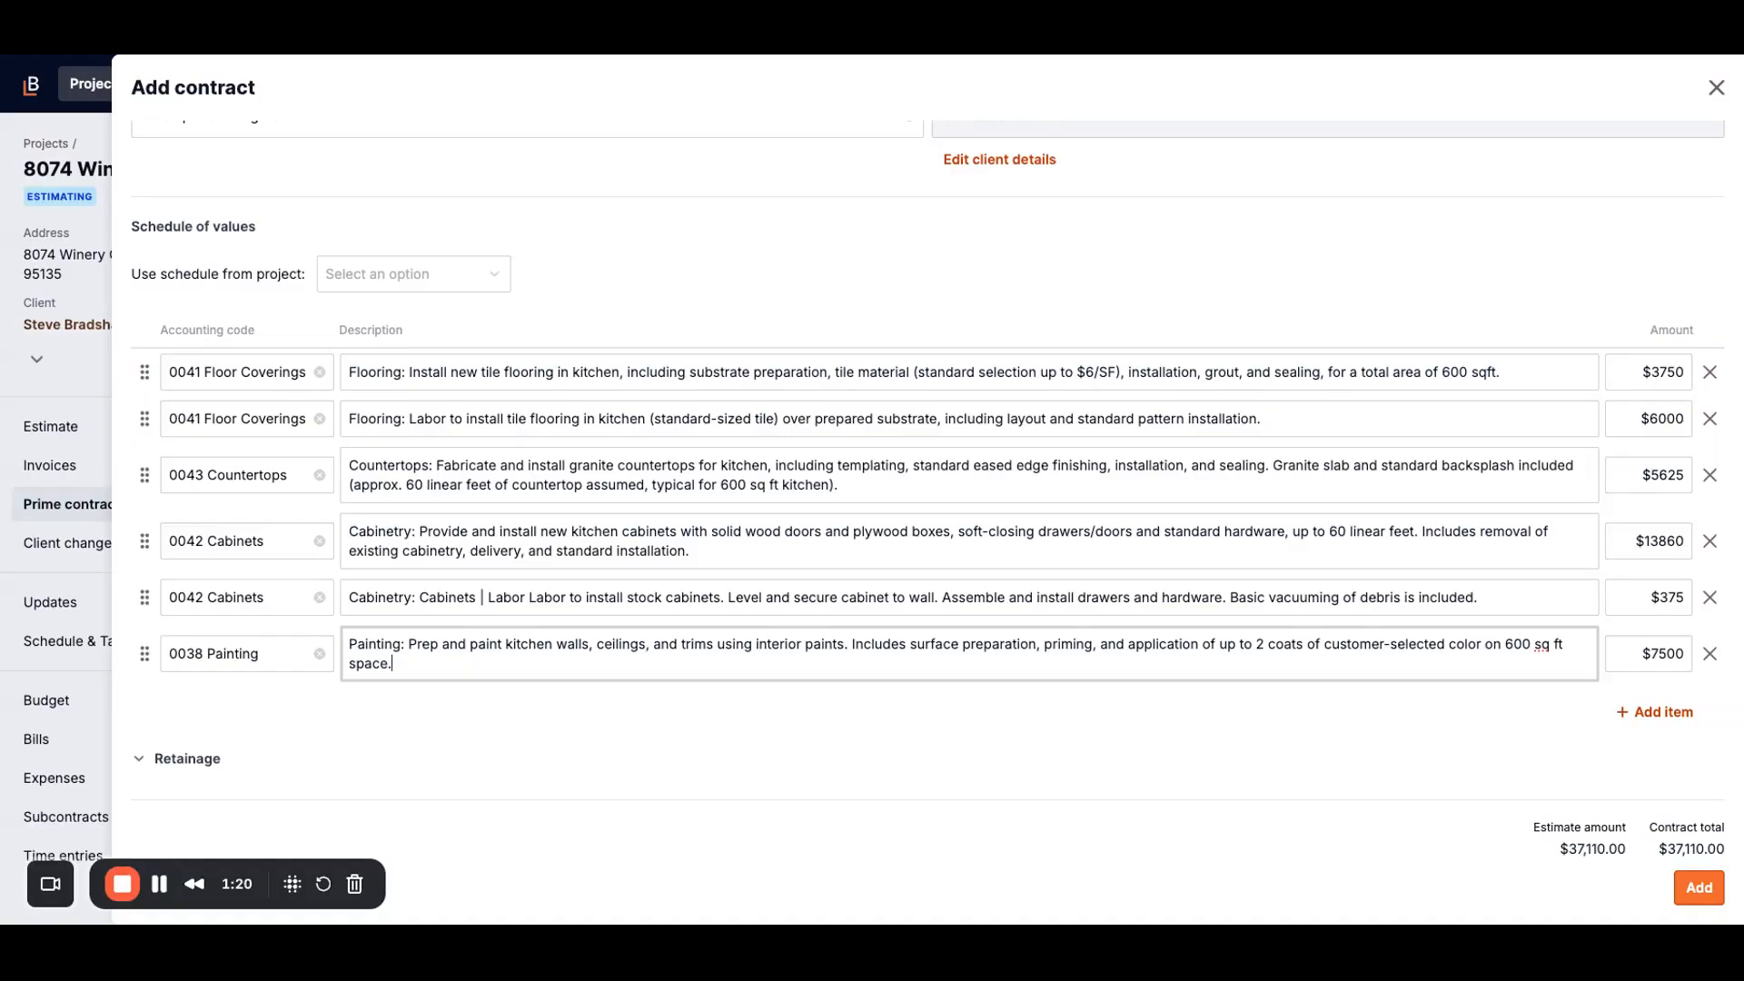
click(1698, 888)
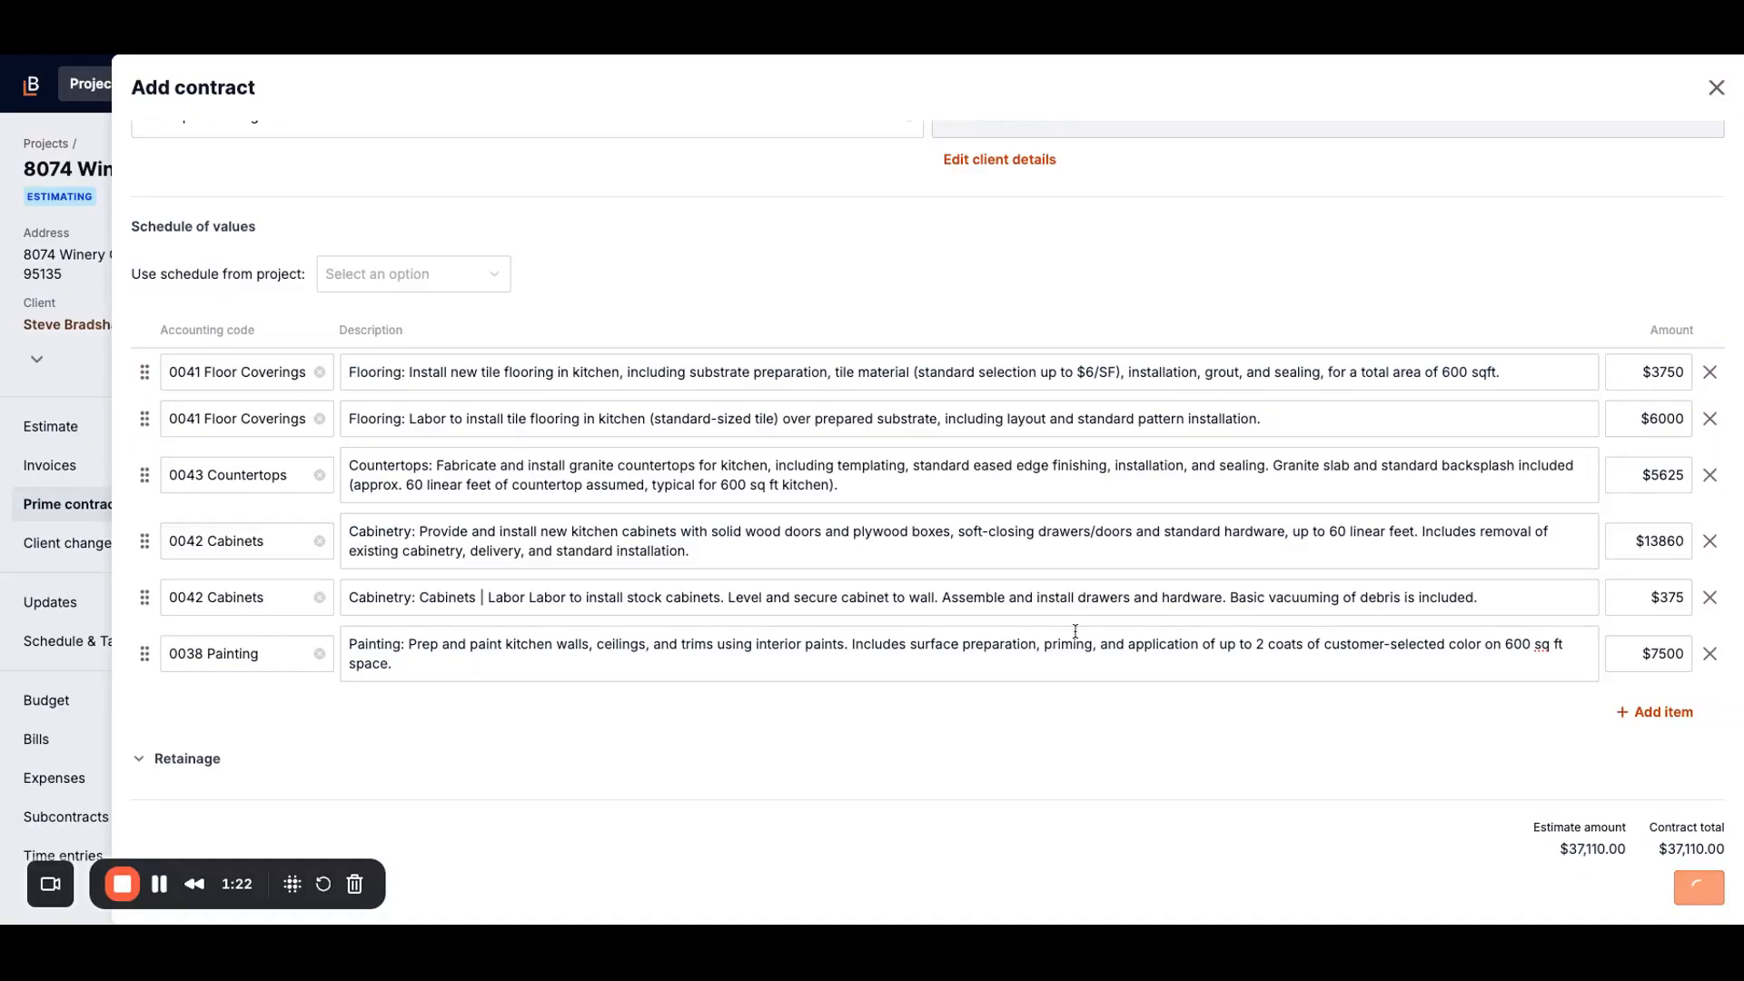
scroll(1074, 631, down, 3)
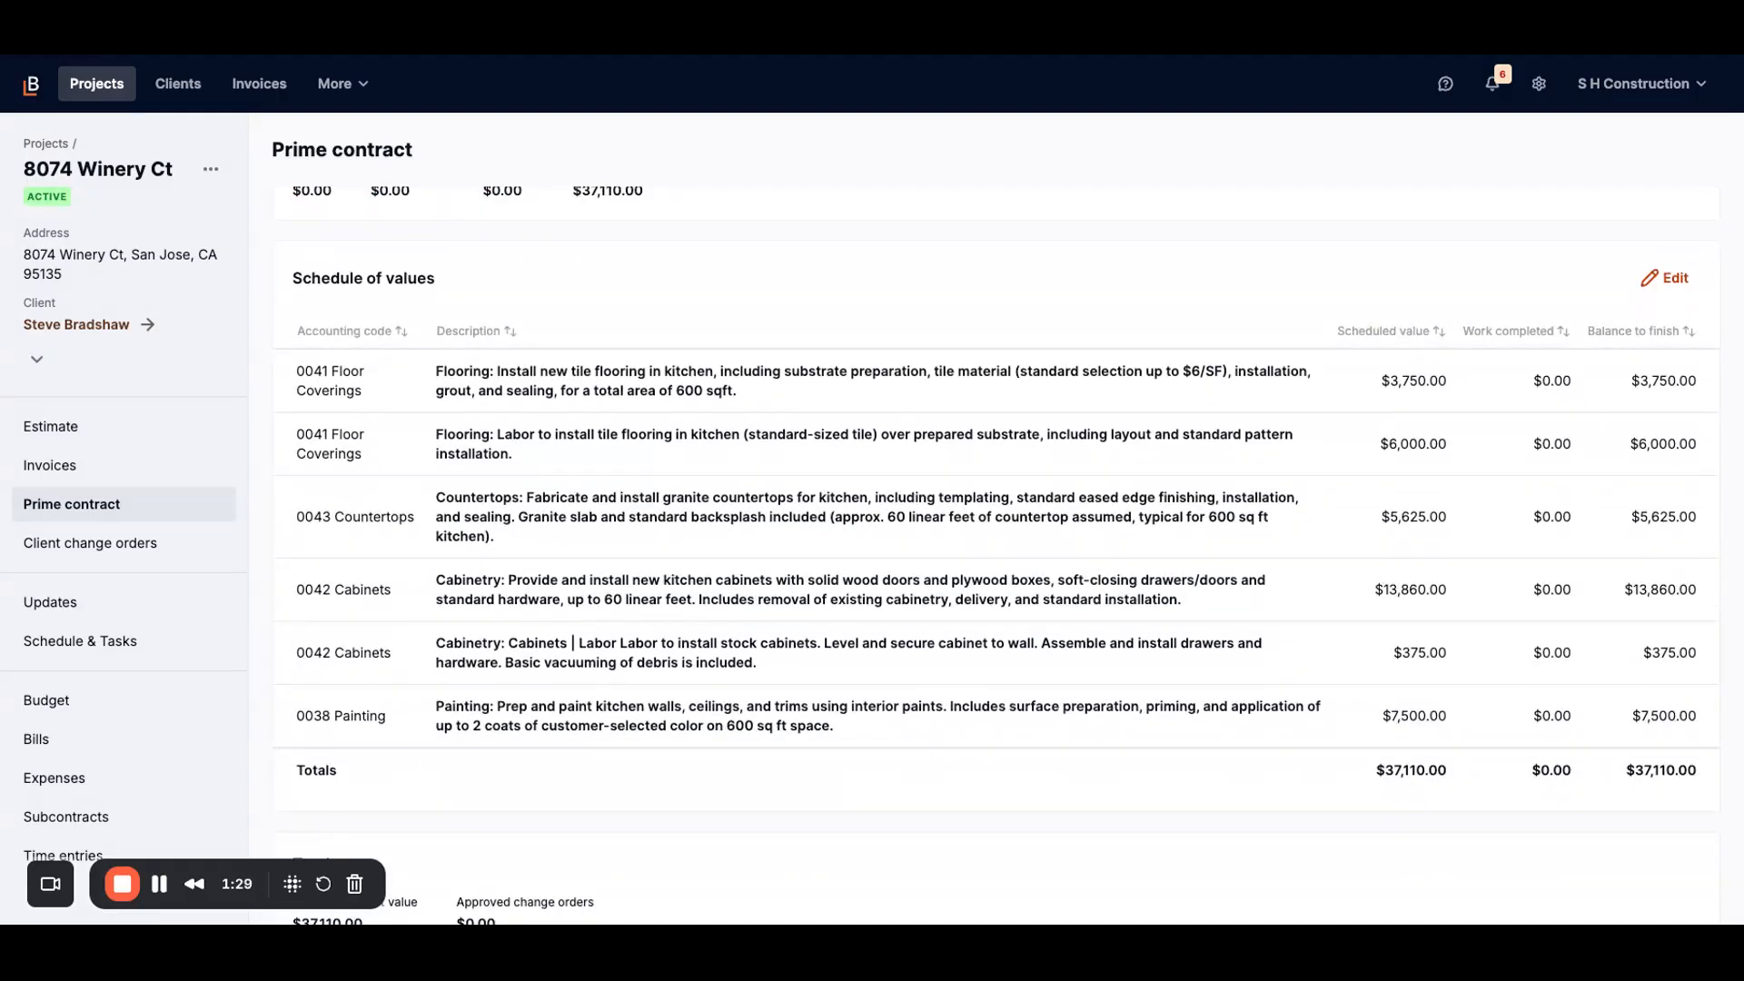
Step: Create a progress invoice issued 01/02/2026 and due 01/16/2026, then proceed to line items
click(143, 477)
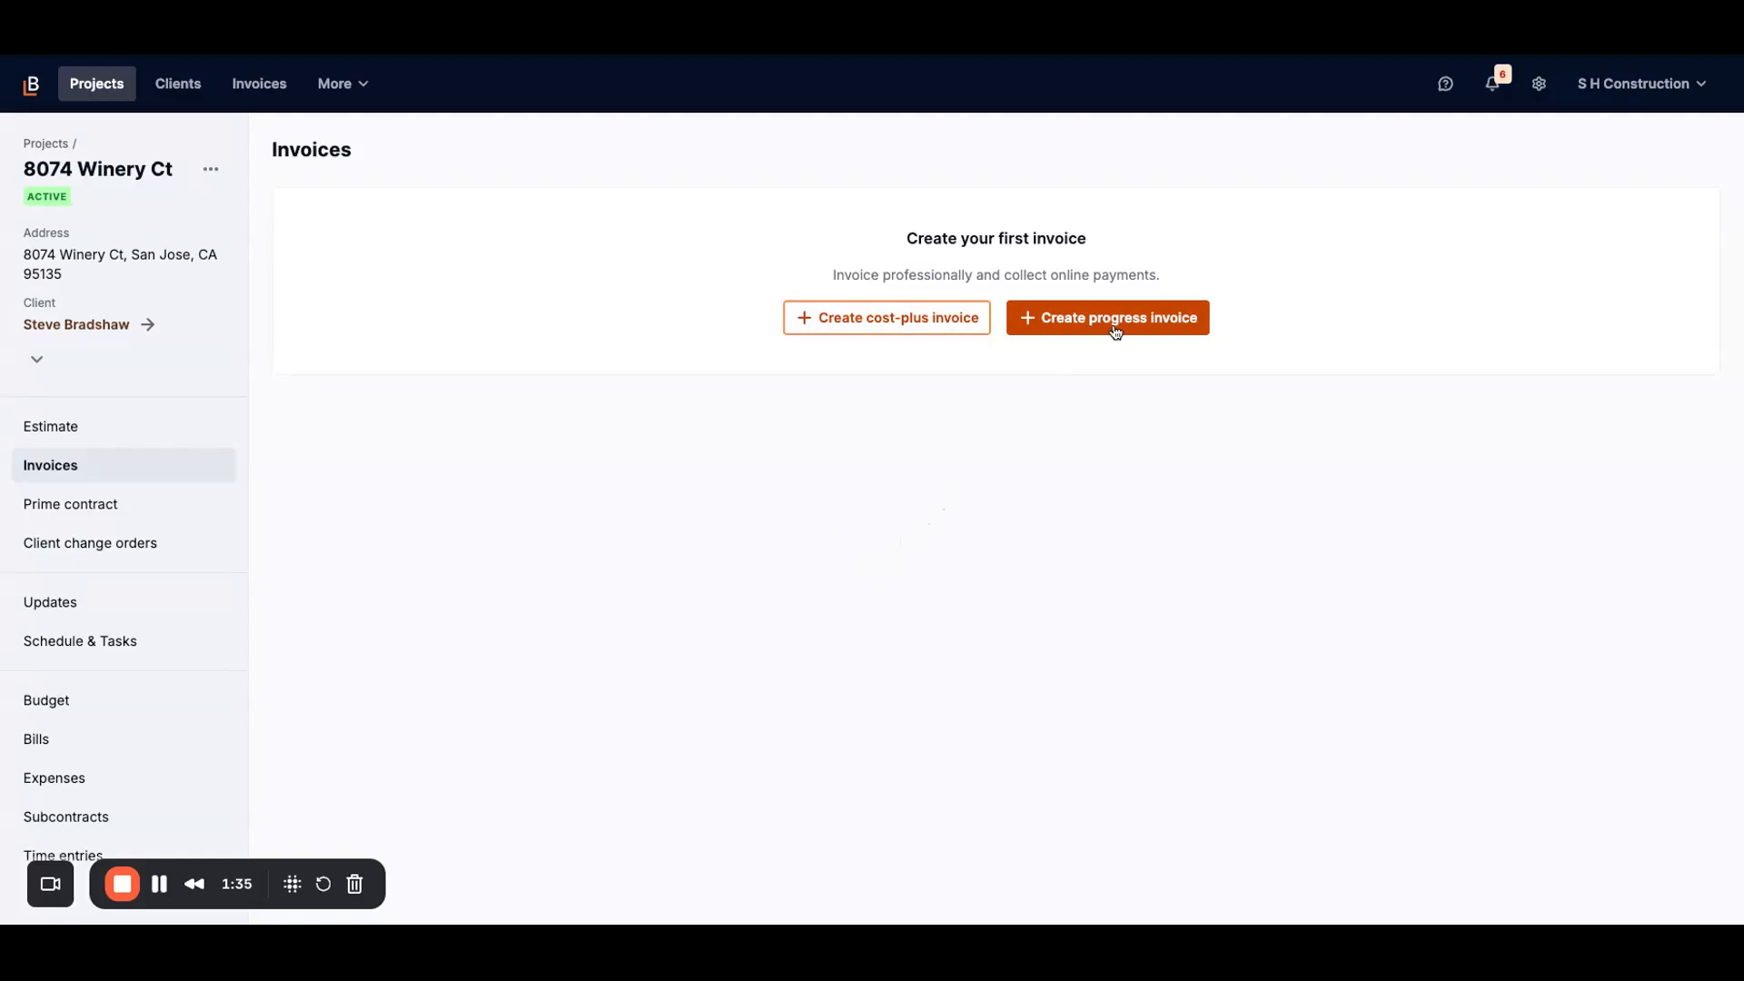
click(1112, 321)
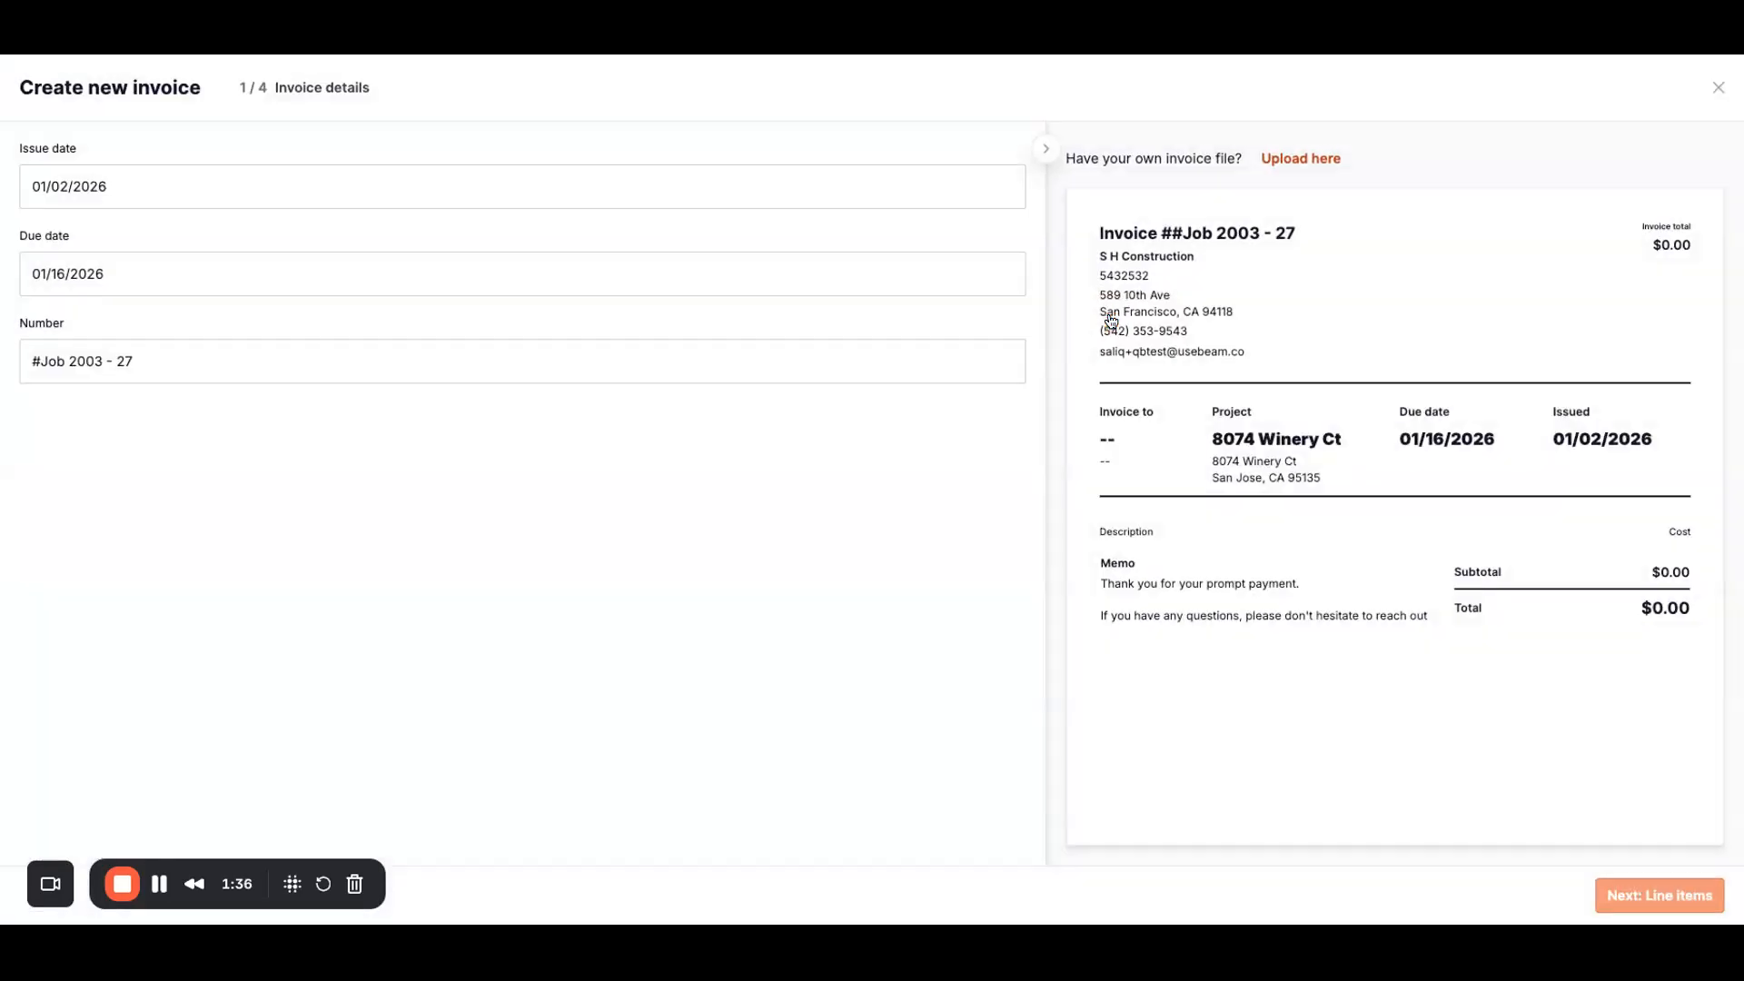
click(189, 272)
click(410, 461)
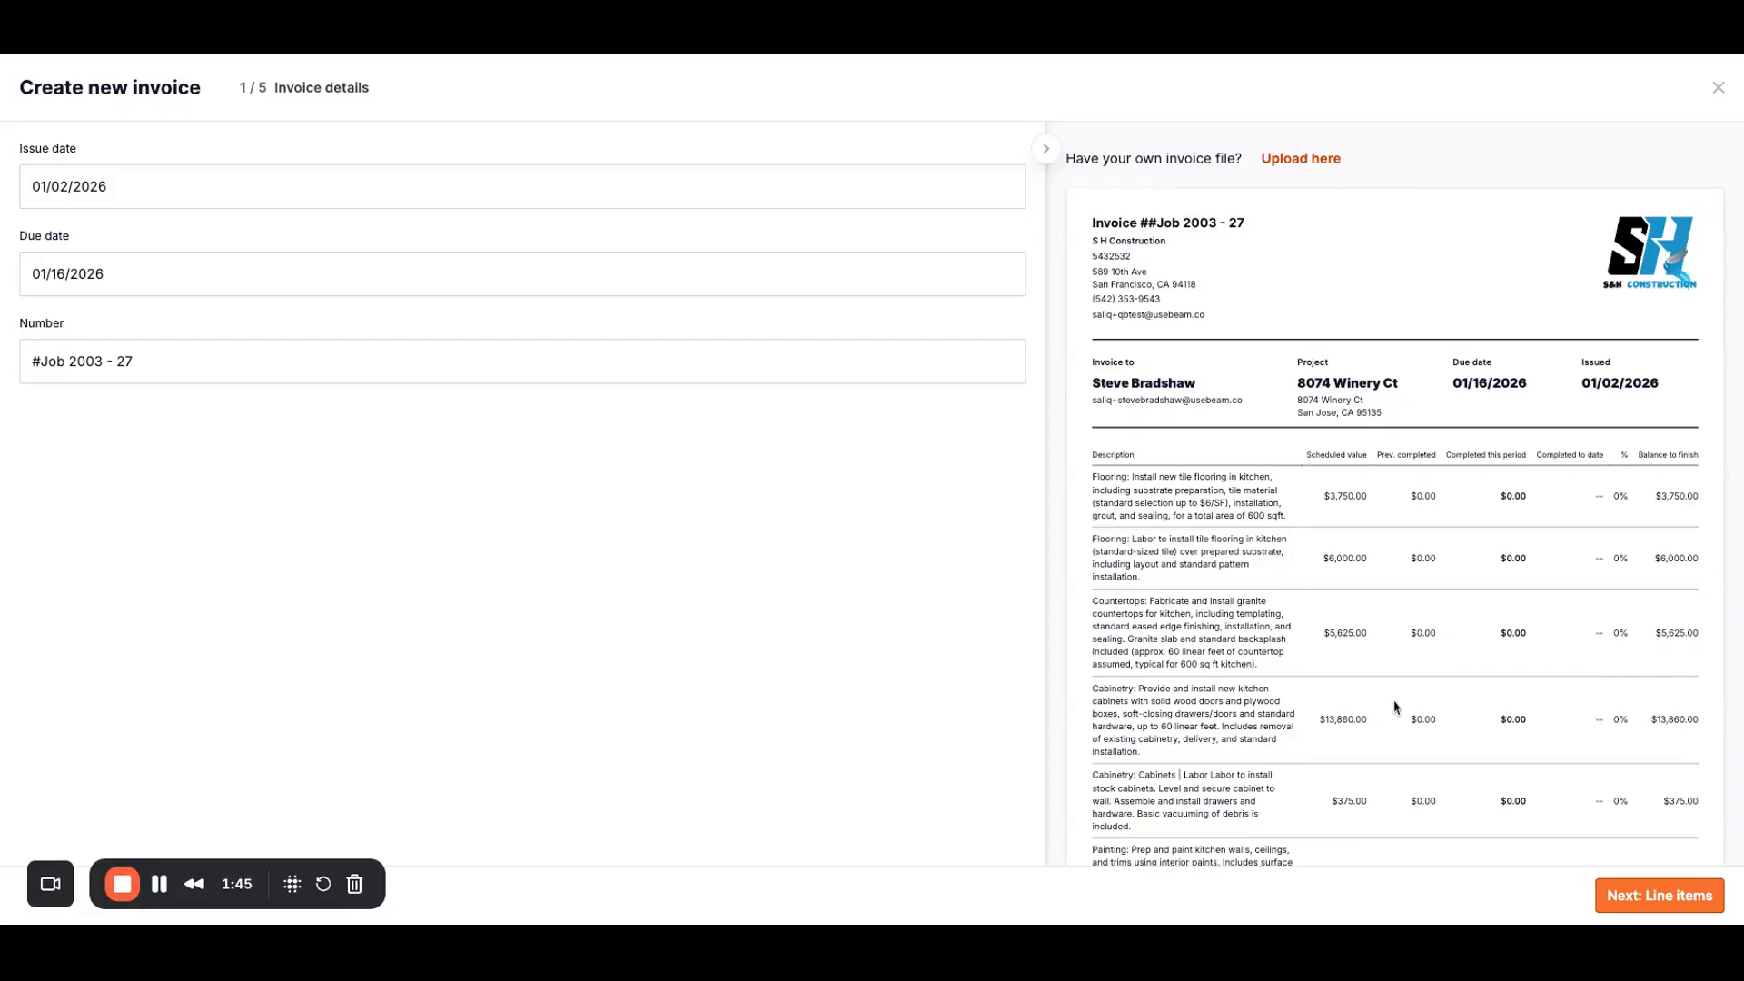
click(1688, 899)
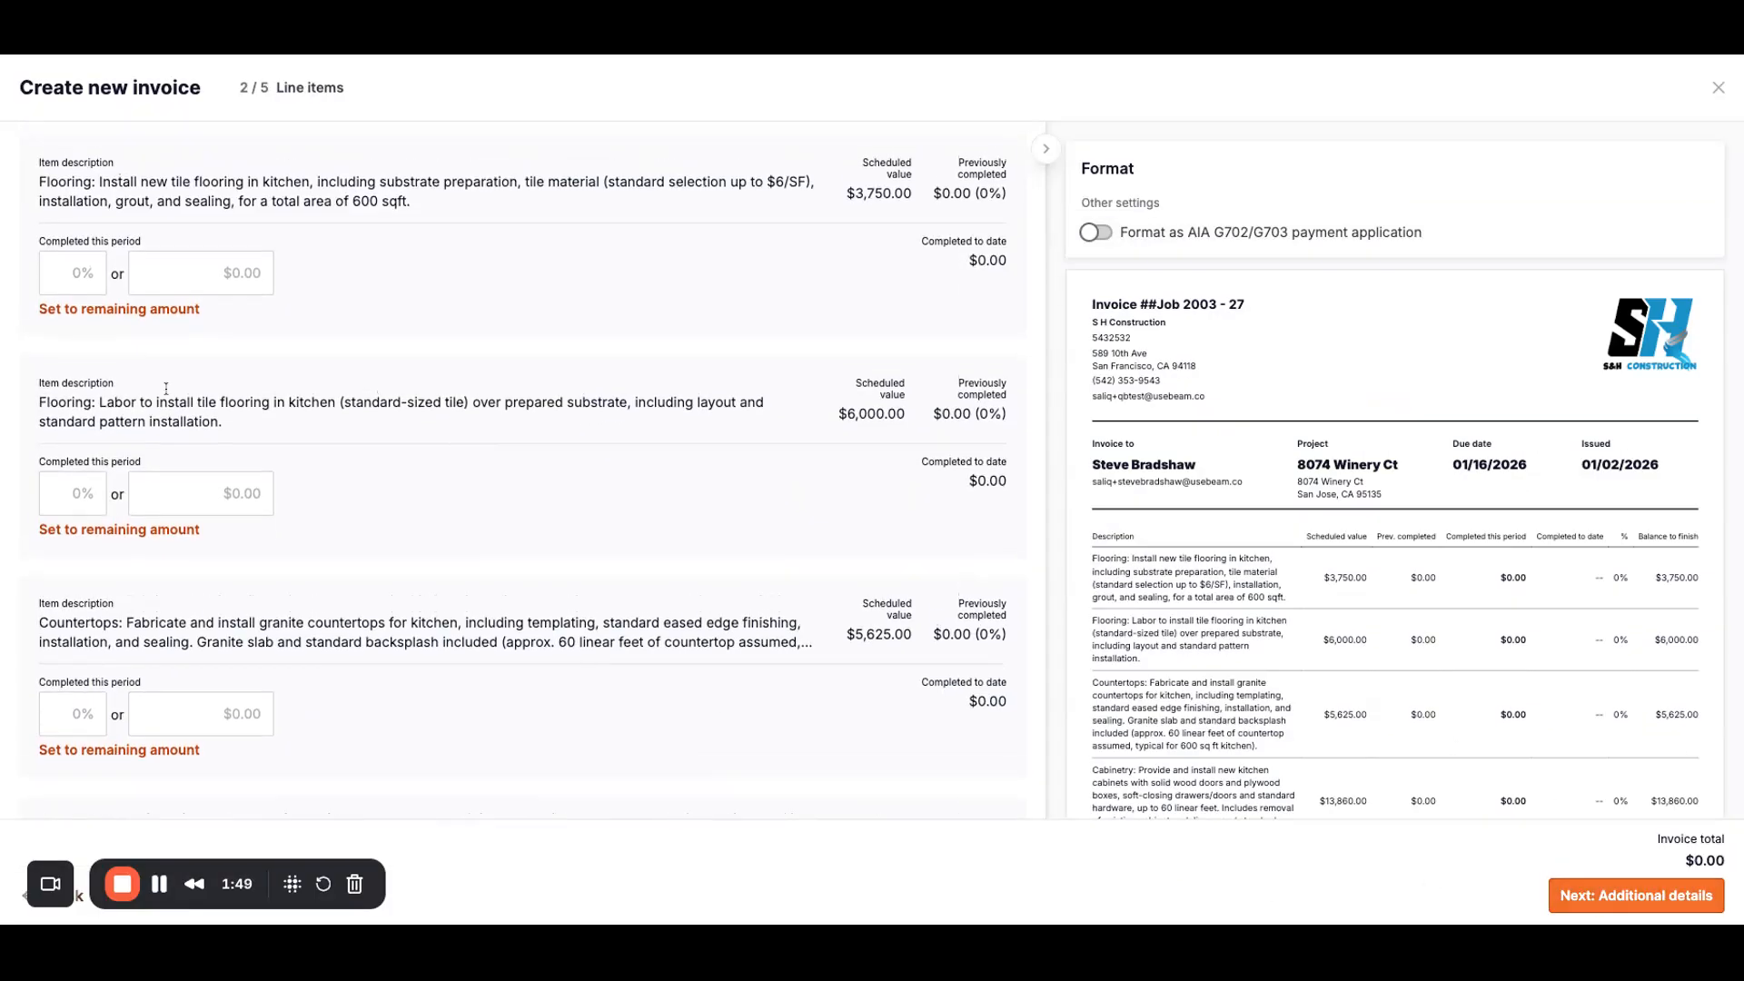
Step: Enter 25%, 50% and 15% completion for tile flooring, flooring labor and countertops
click(74, 271)
text(25)
click(71, 488)
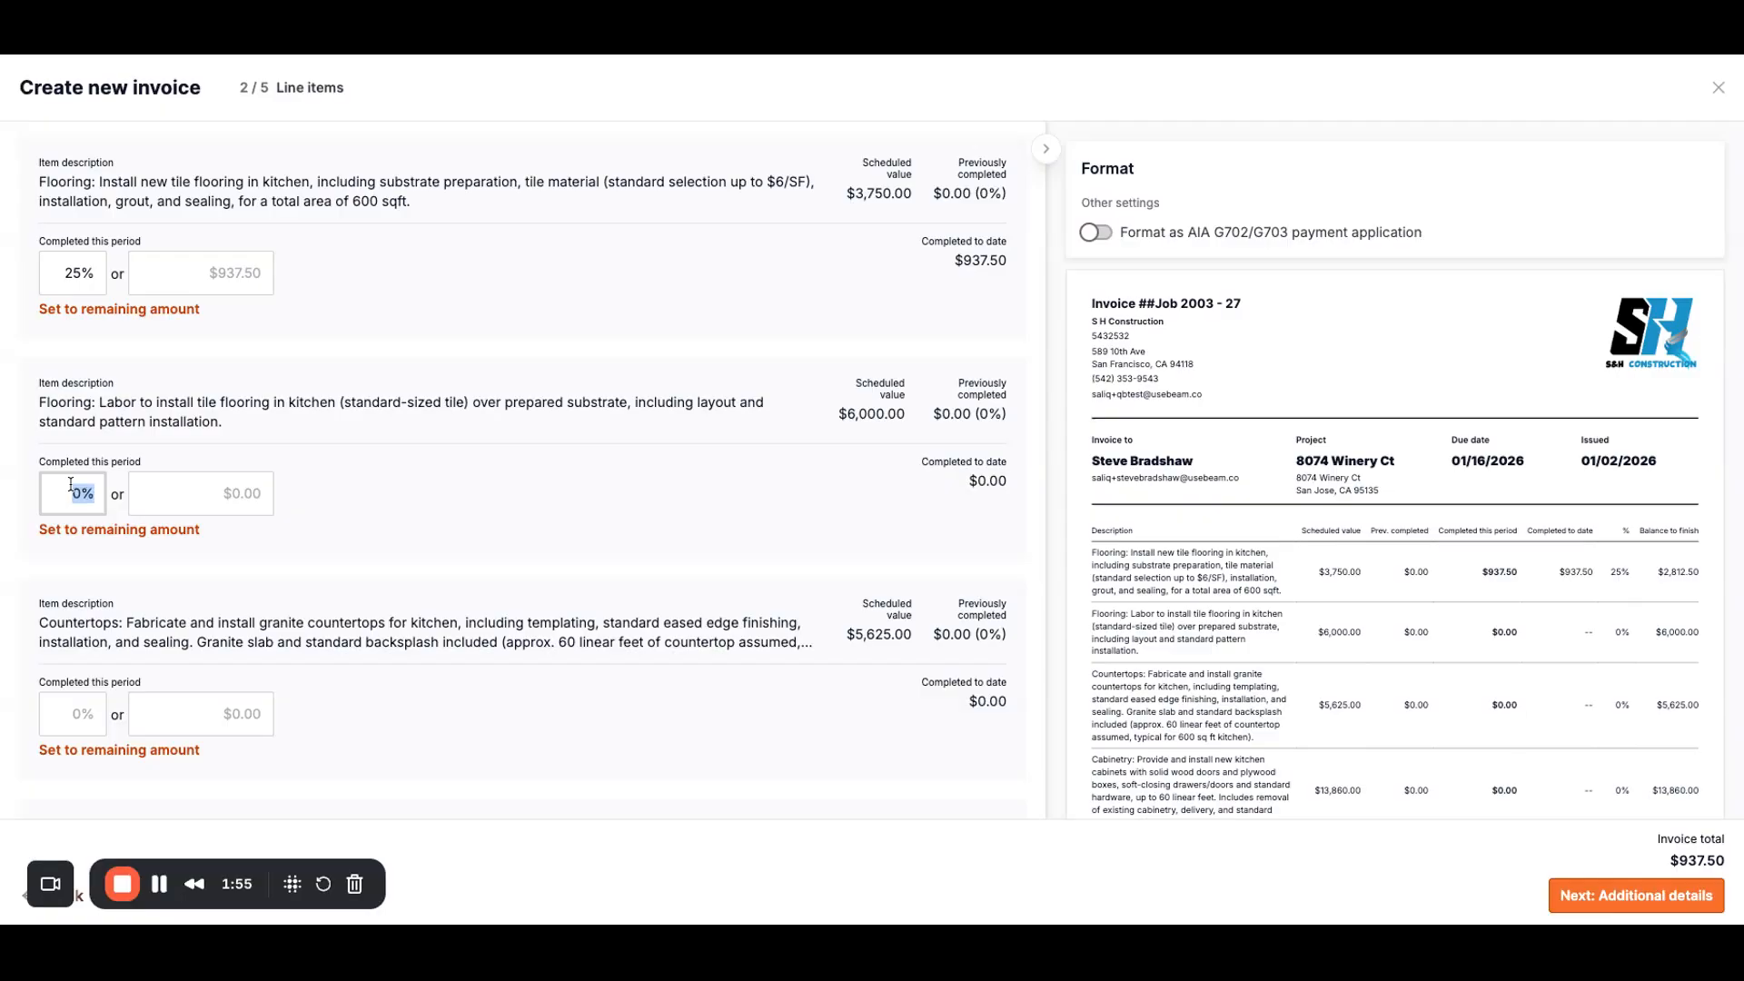
text(50)
scroll(72, 636, down, 1)
click(75, 658)
text(15)
Step: Review the $4,781.25 invoice preview and continue to additional details
scroll(1541, 652, down, 3)
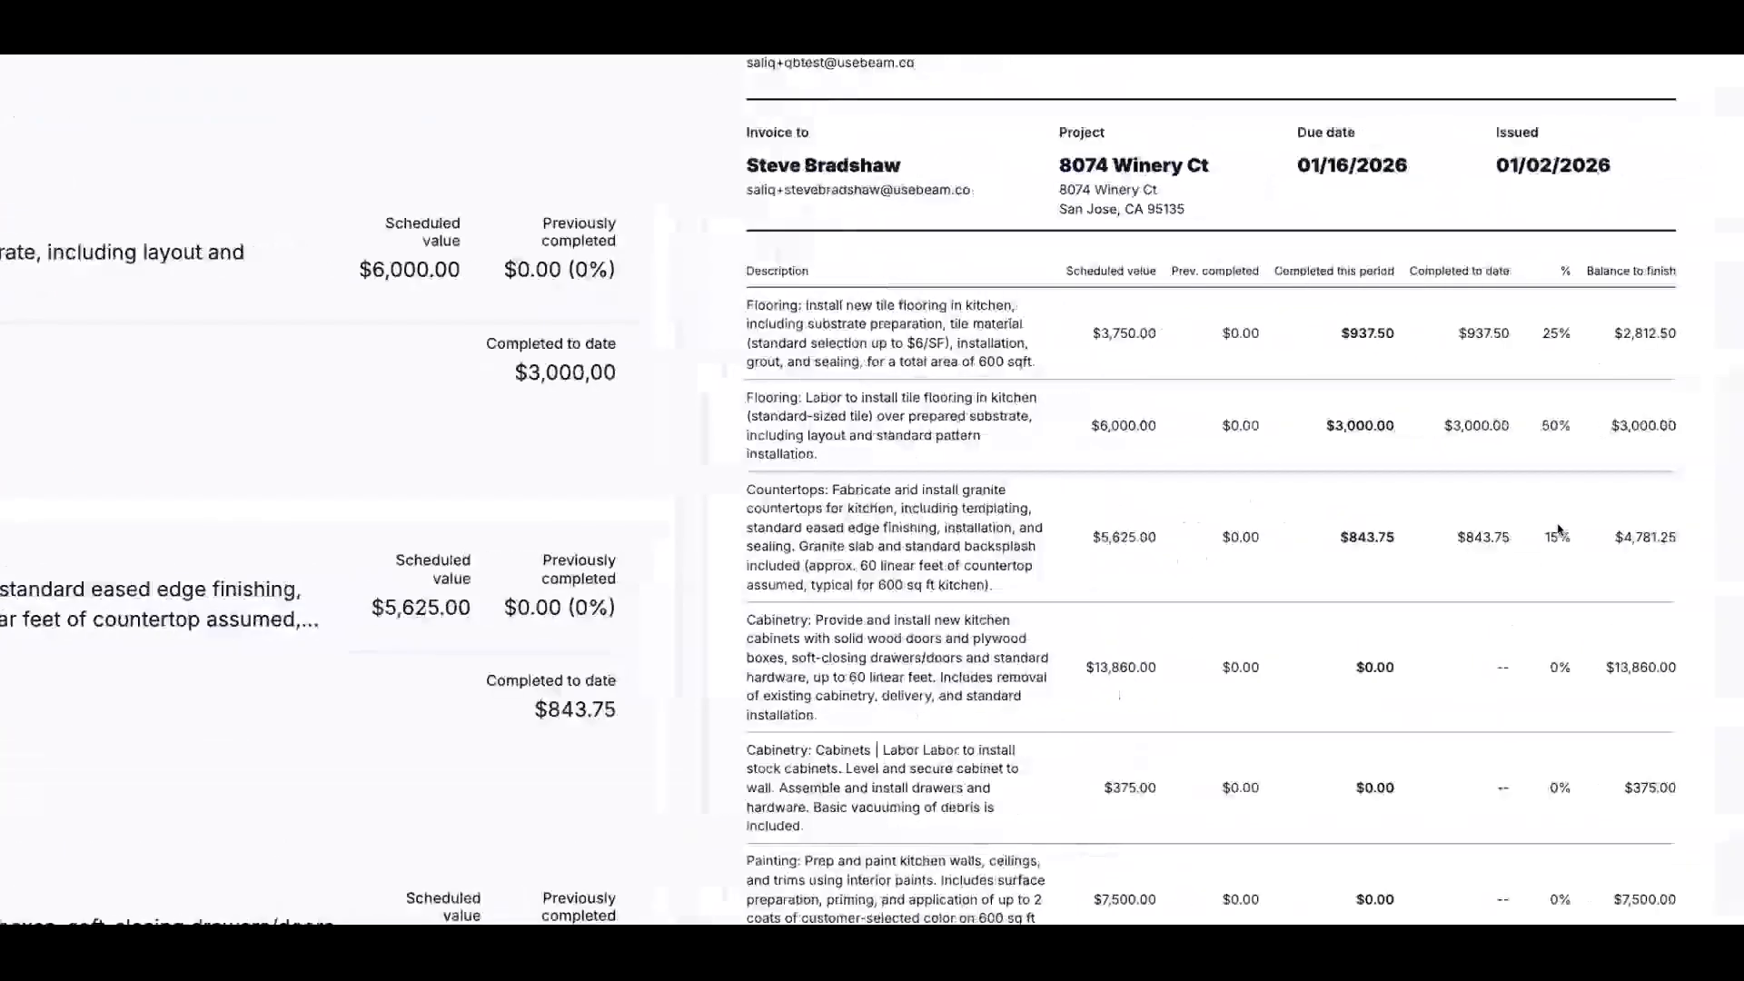
scroll(1290, 525, up, 2)
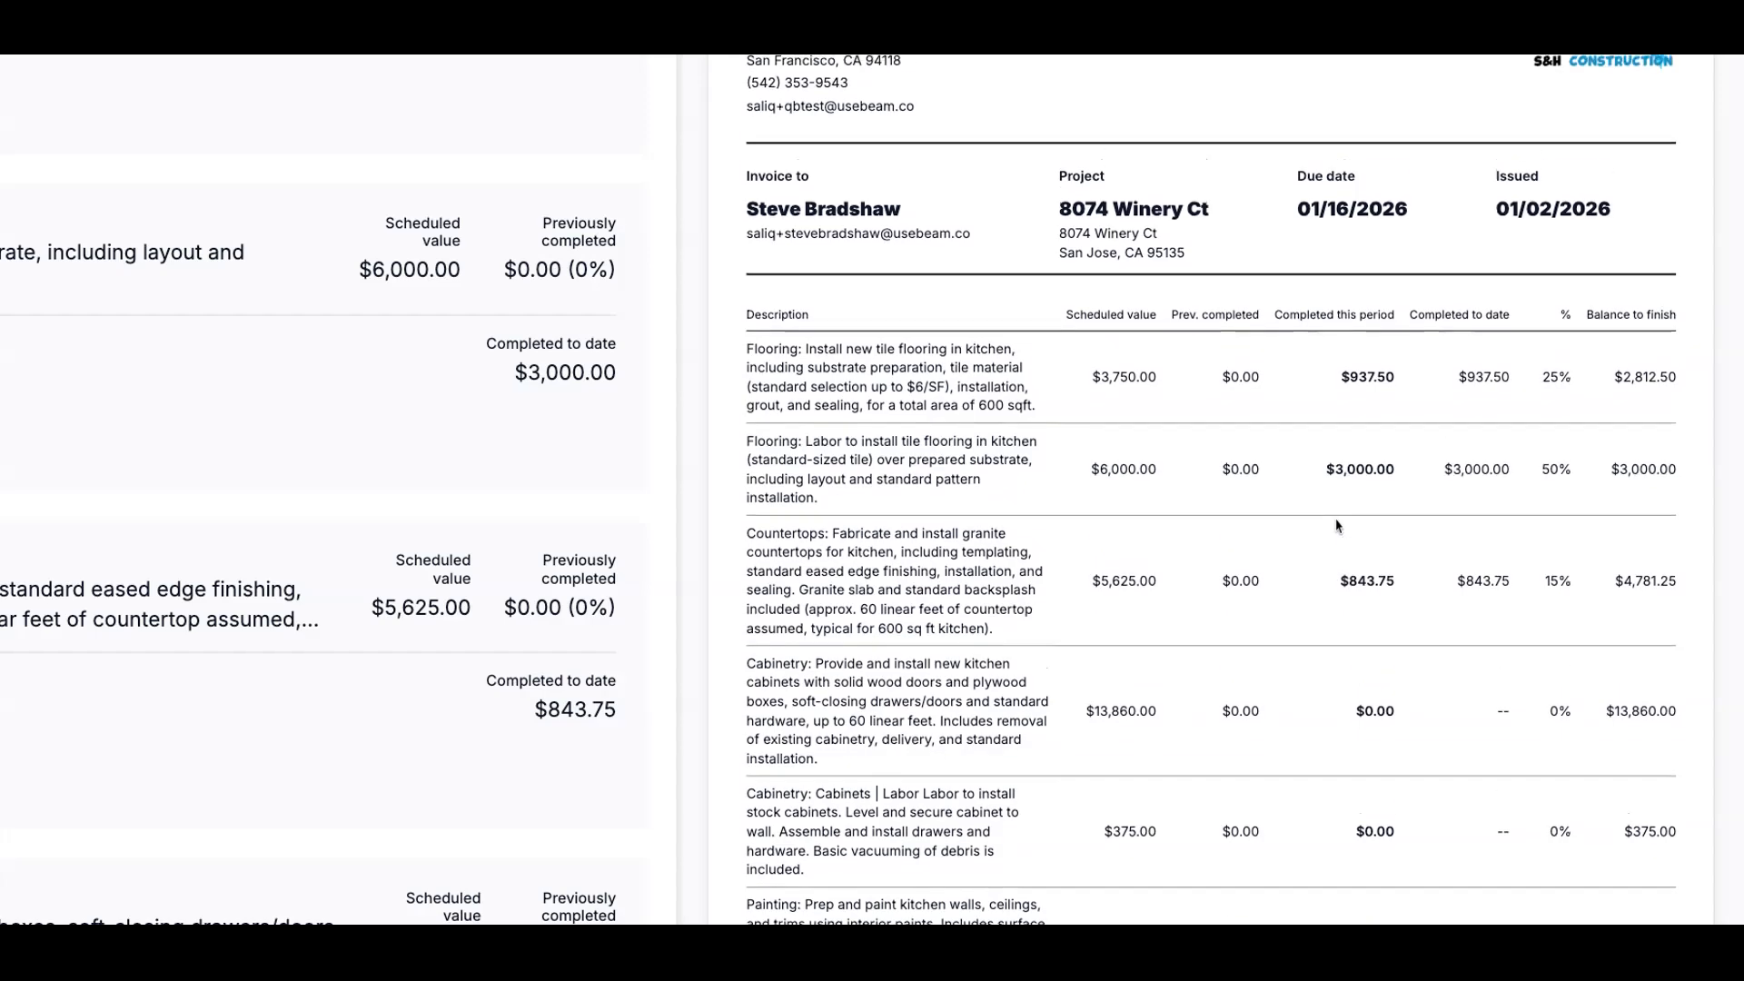
scroll(1543, 553, down, 3)
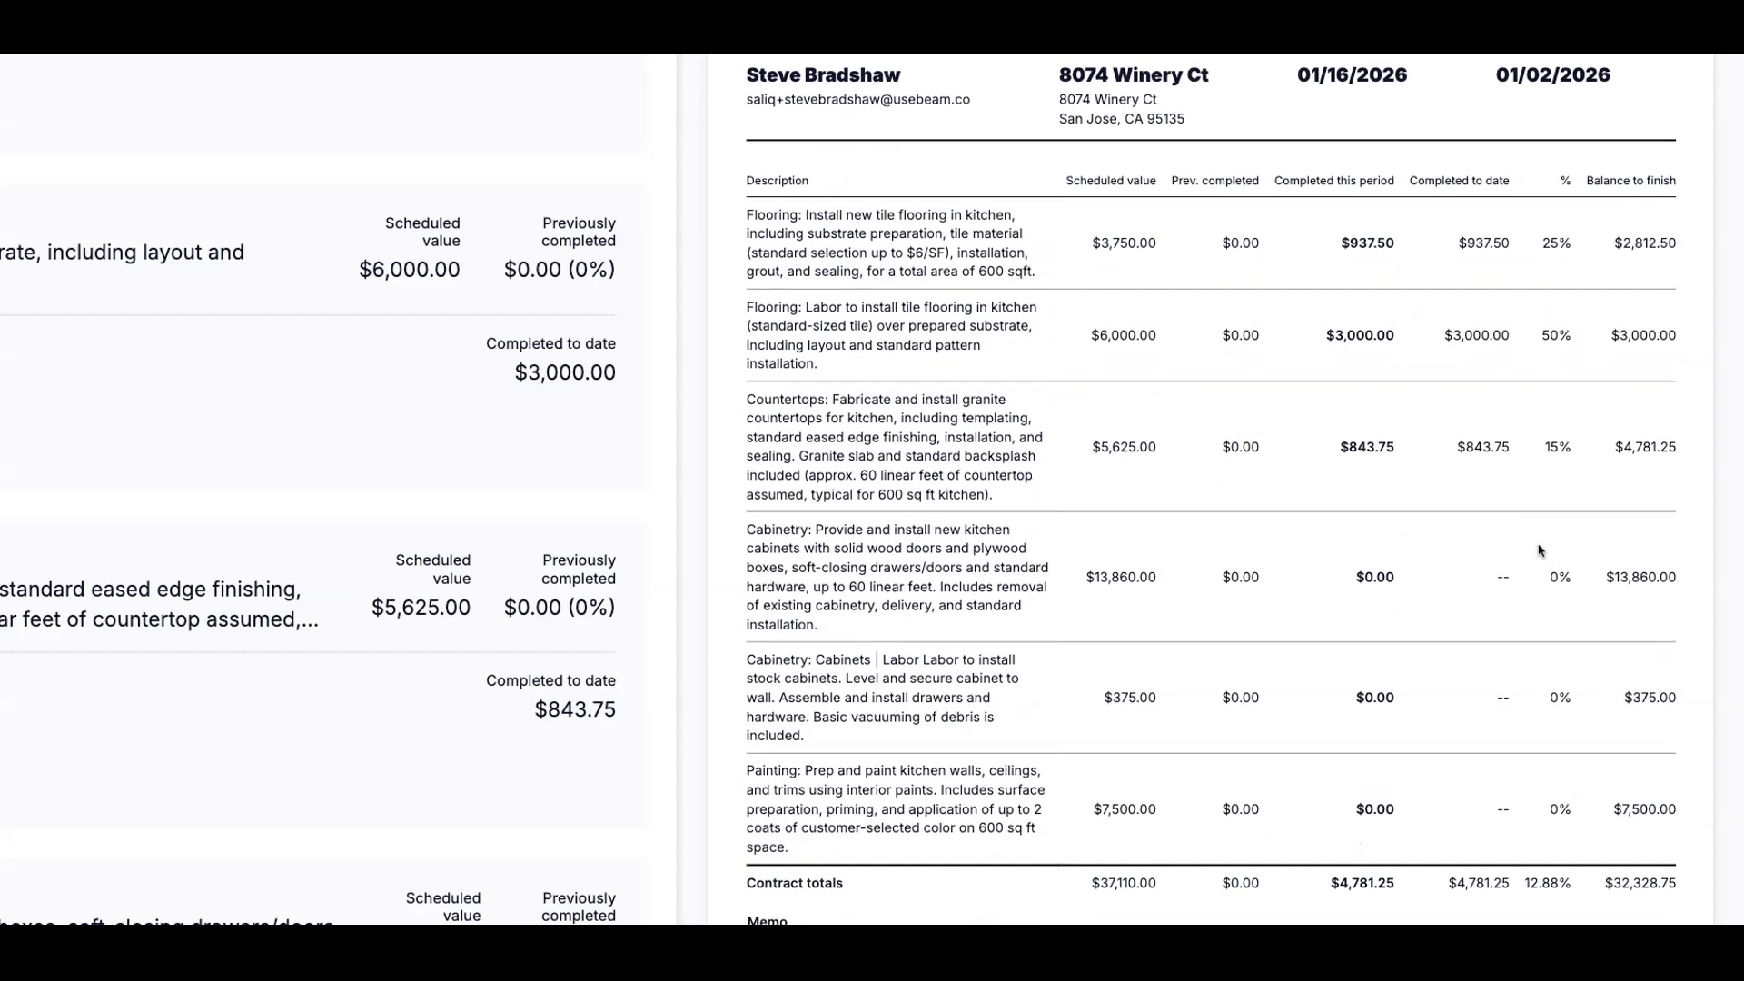
scroll(1507, 660, down, 2)
scroll(1512, 618, up, 2)
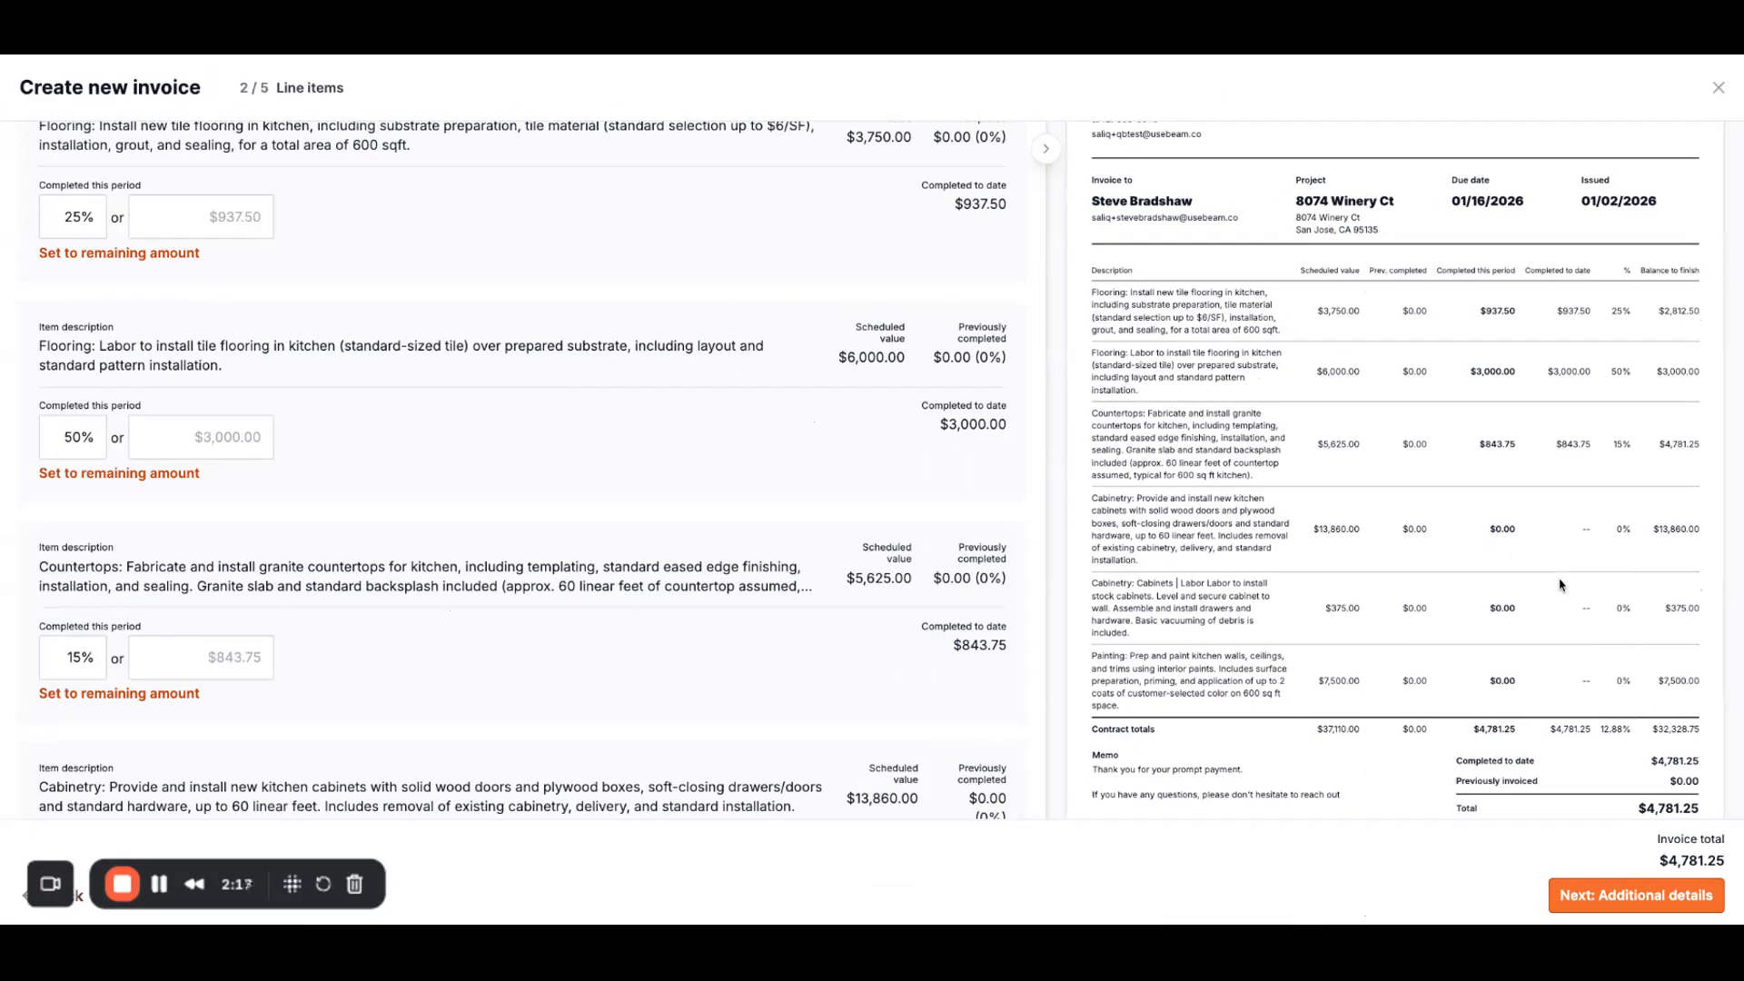
scroll(1526, 754, down, 1)
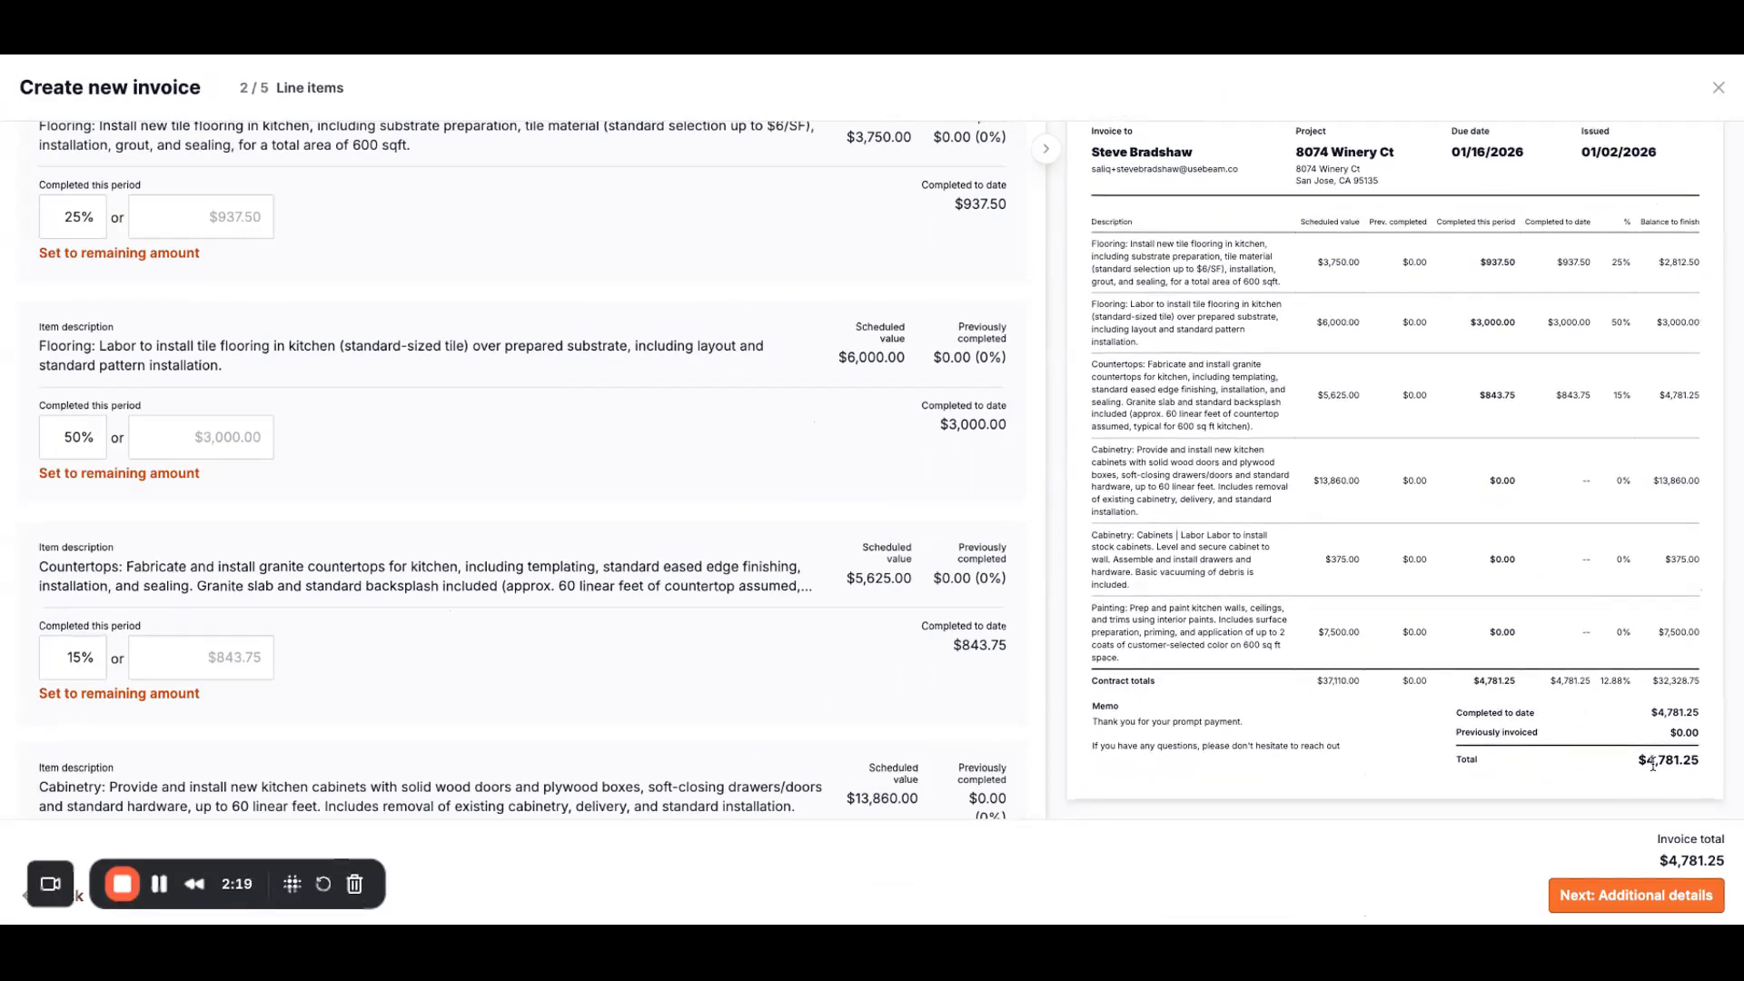
click(1652, 897)
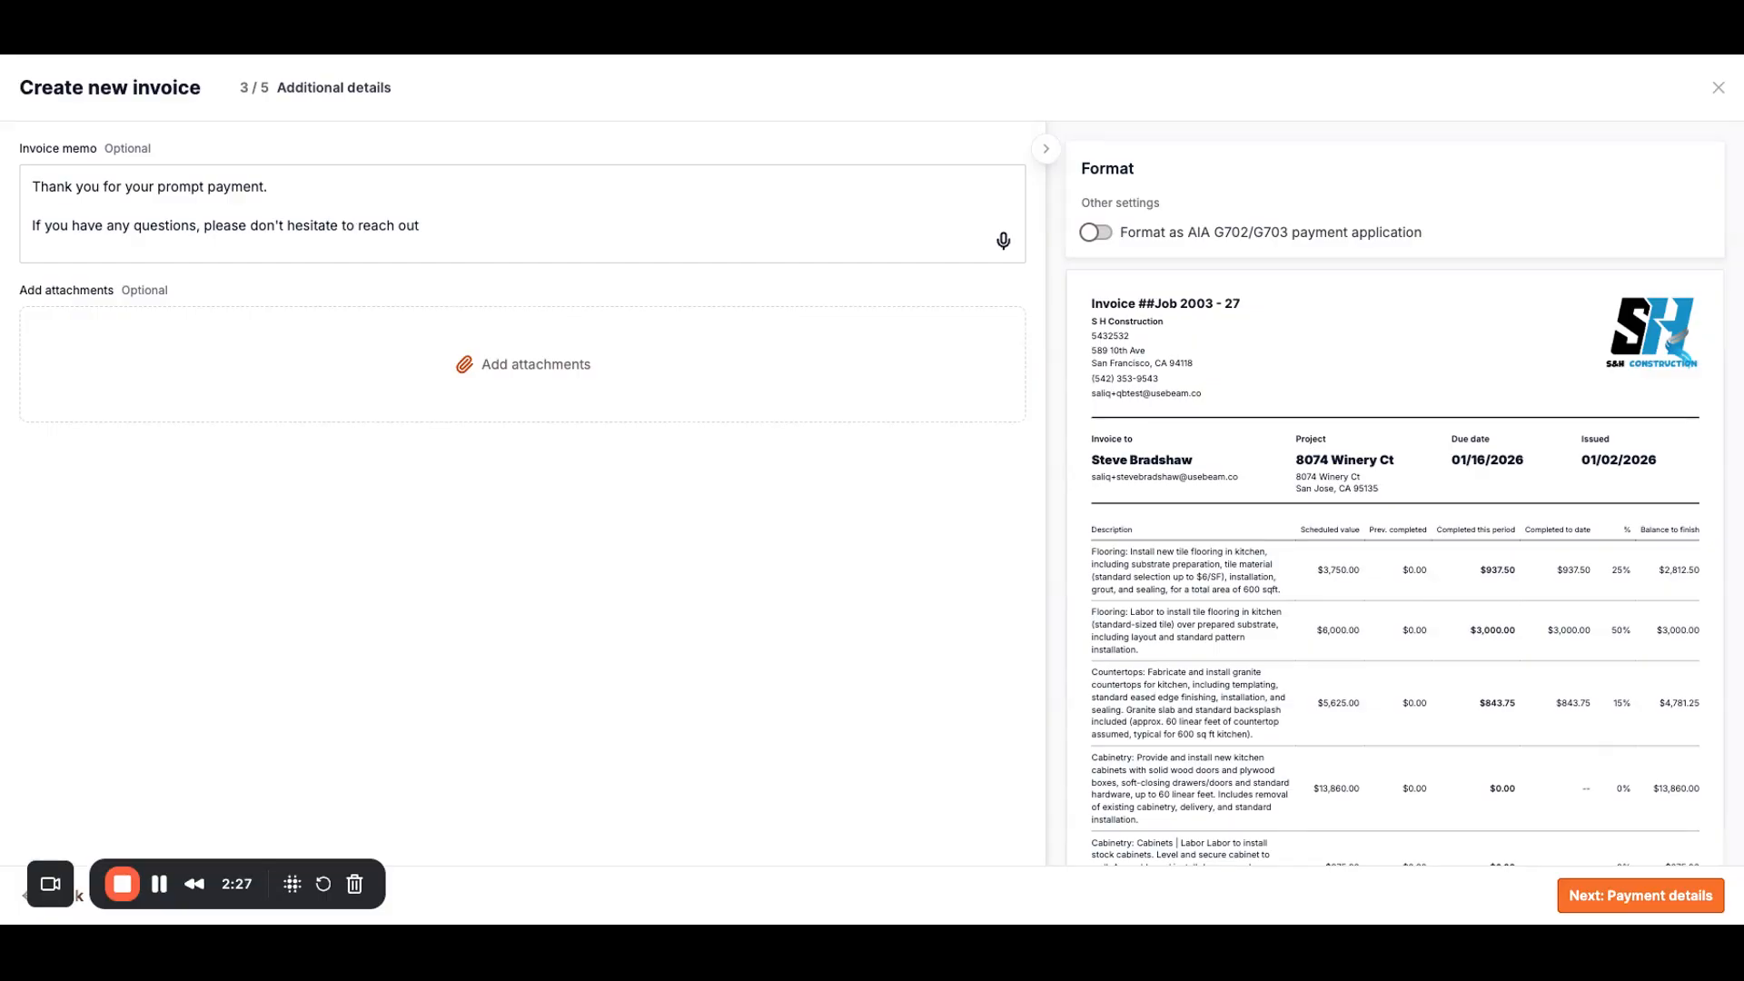
Step: Leave the invoice memo unchanged and continue to payment details
click(448, 227)
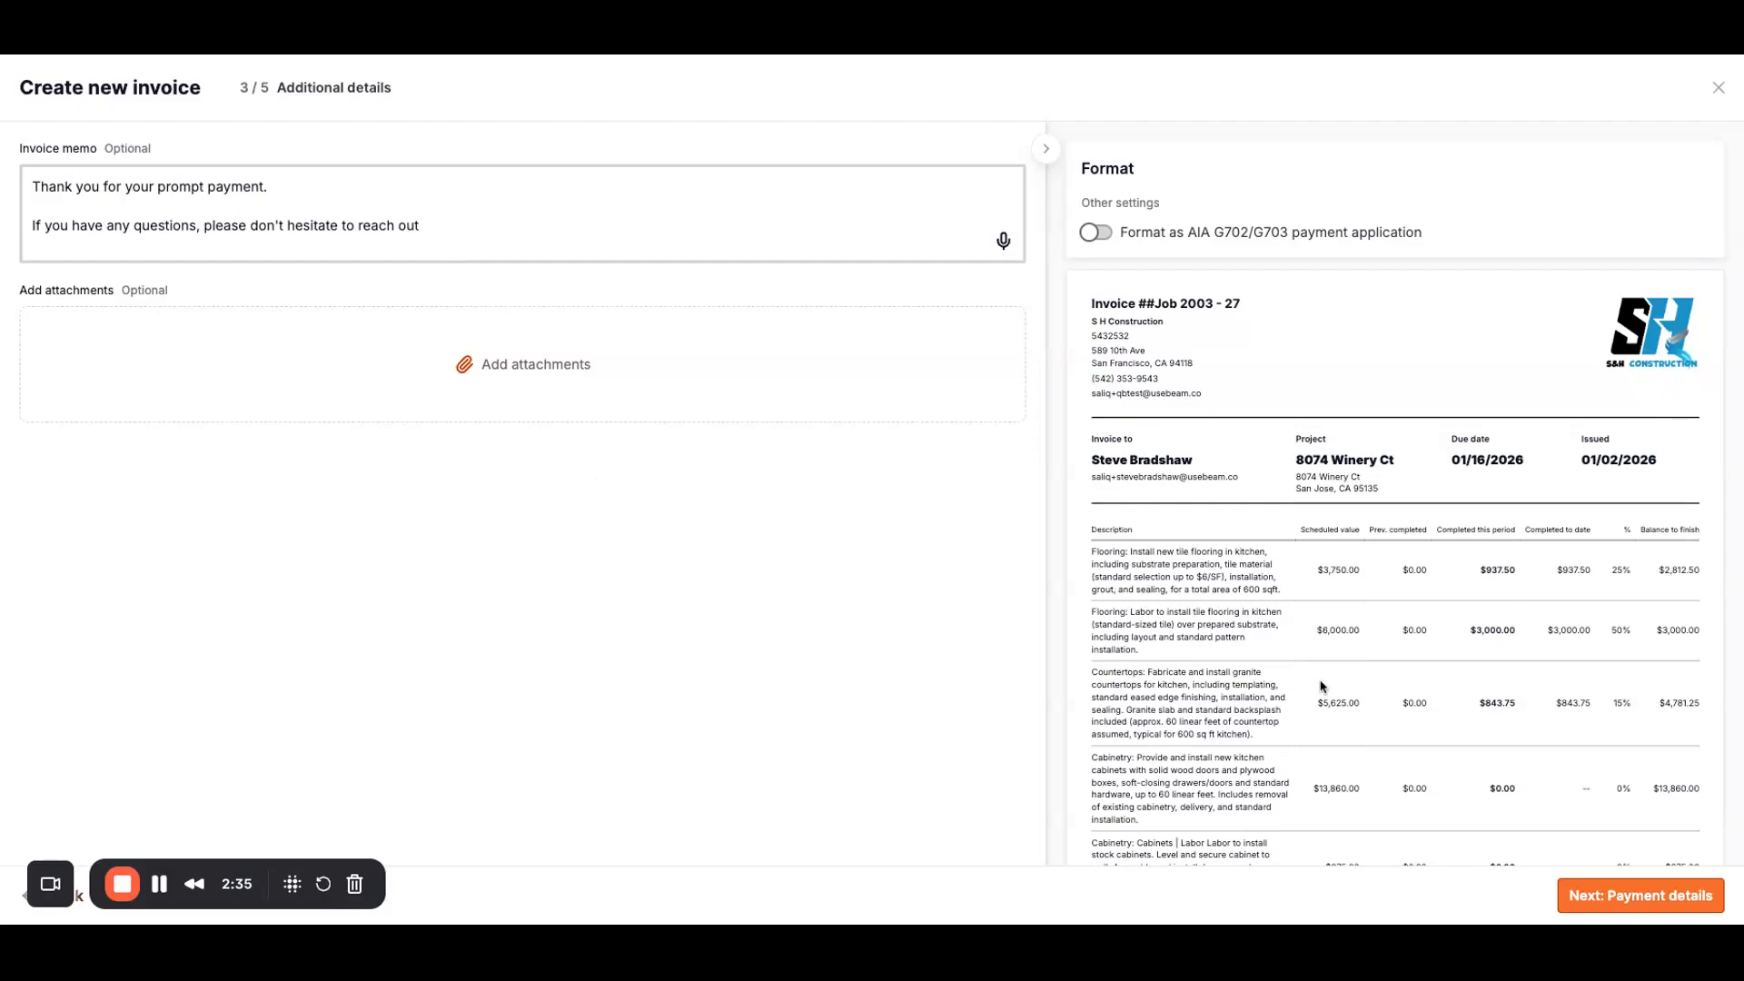
scroll(1499, 713, down, 2)
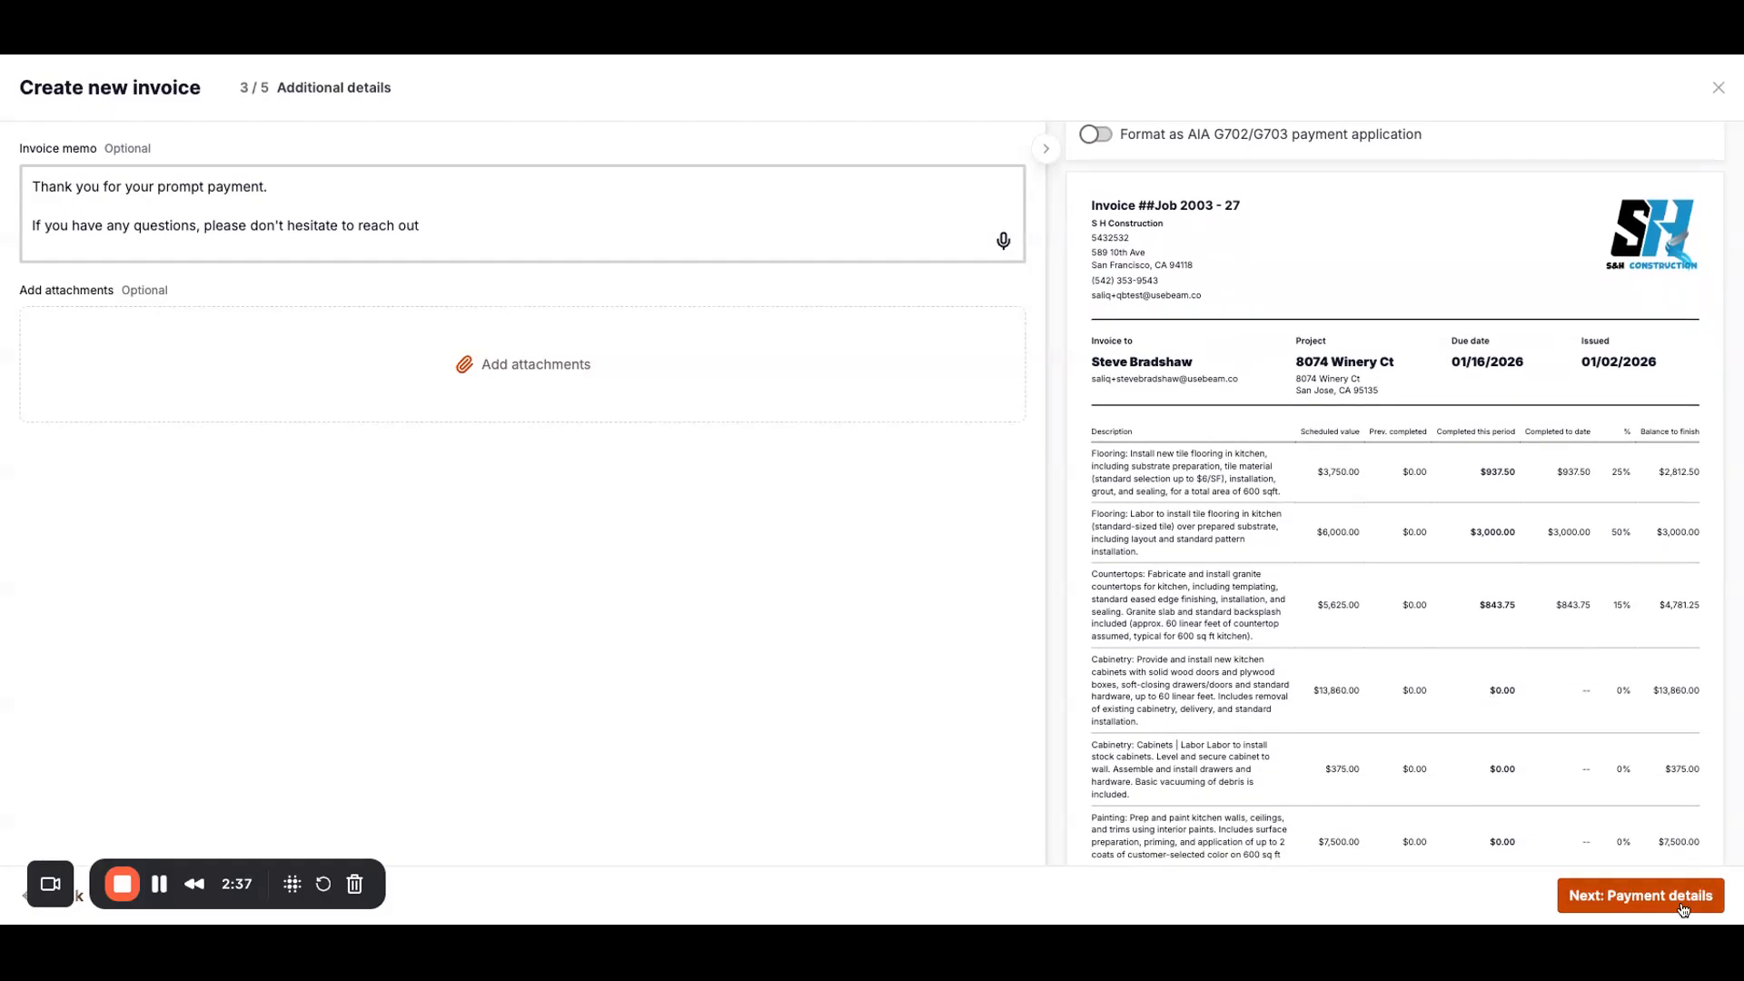
click(1626, 894)
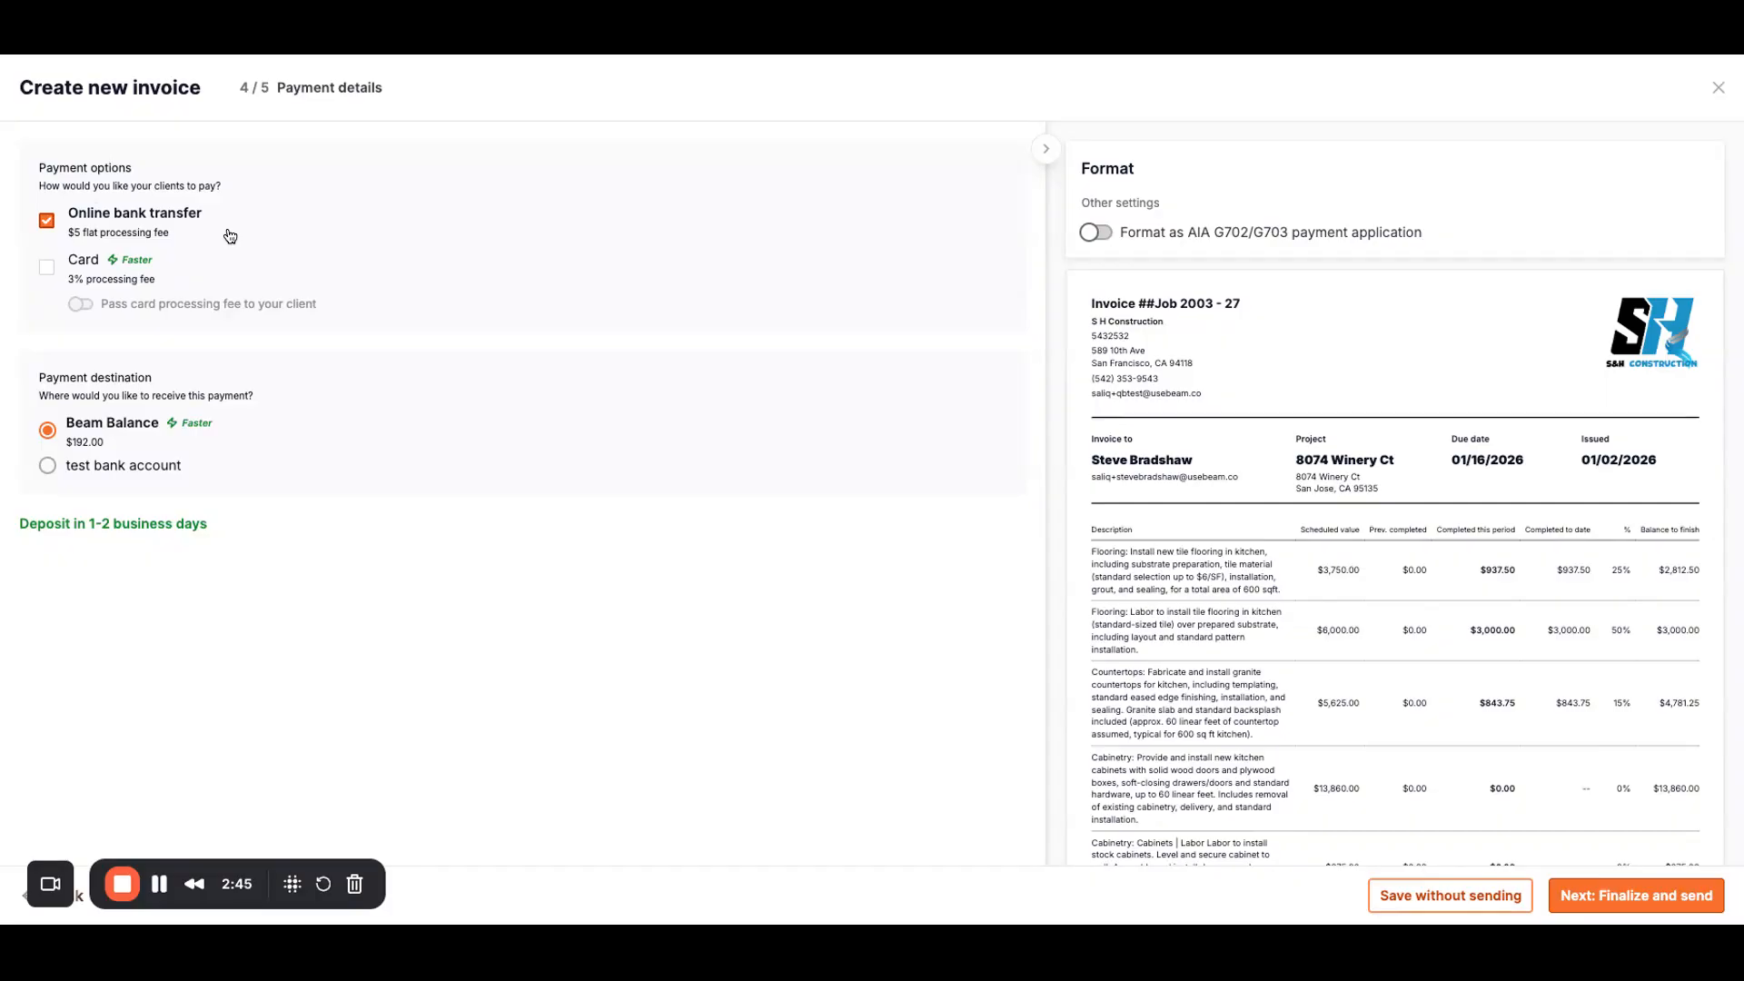
Step: Enable card payments with the fee passed on and deposit into 'test bank account'
click(46, 272)
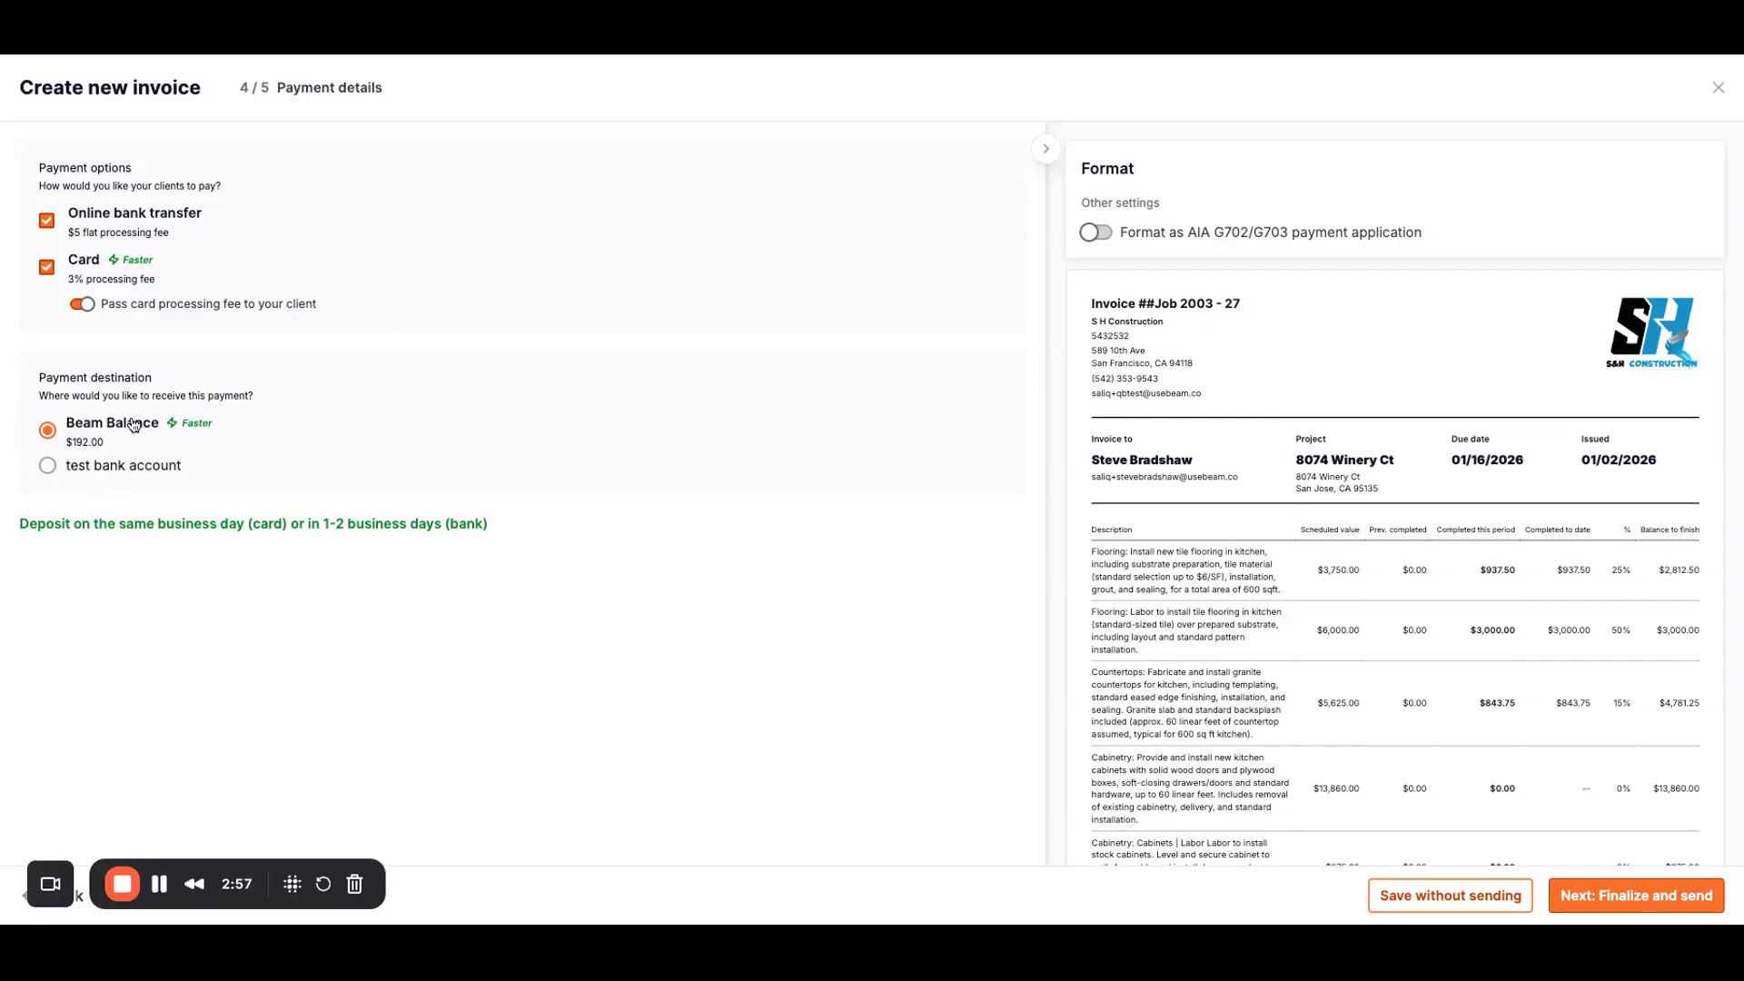
click(146, 466)
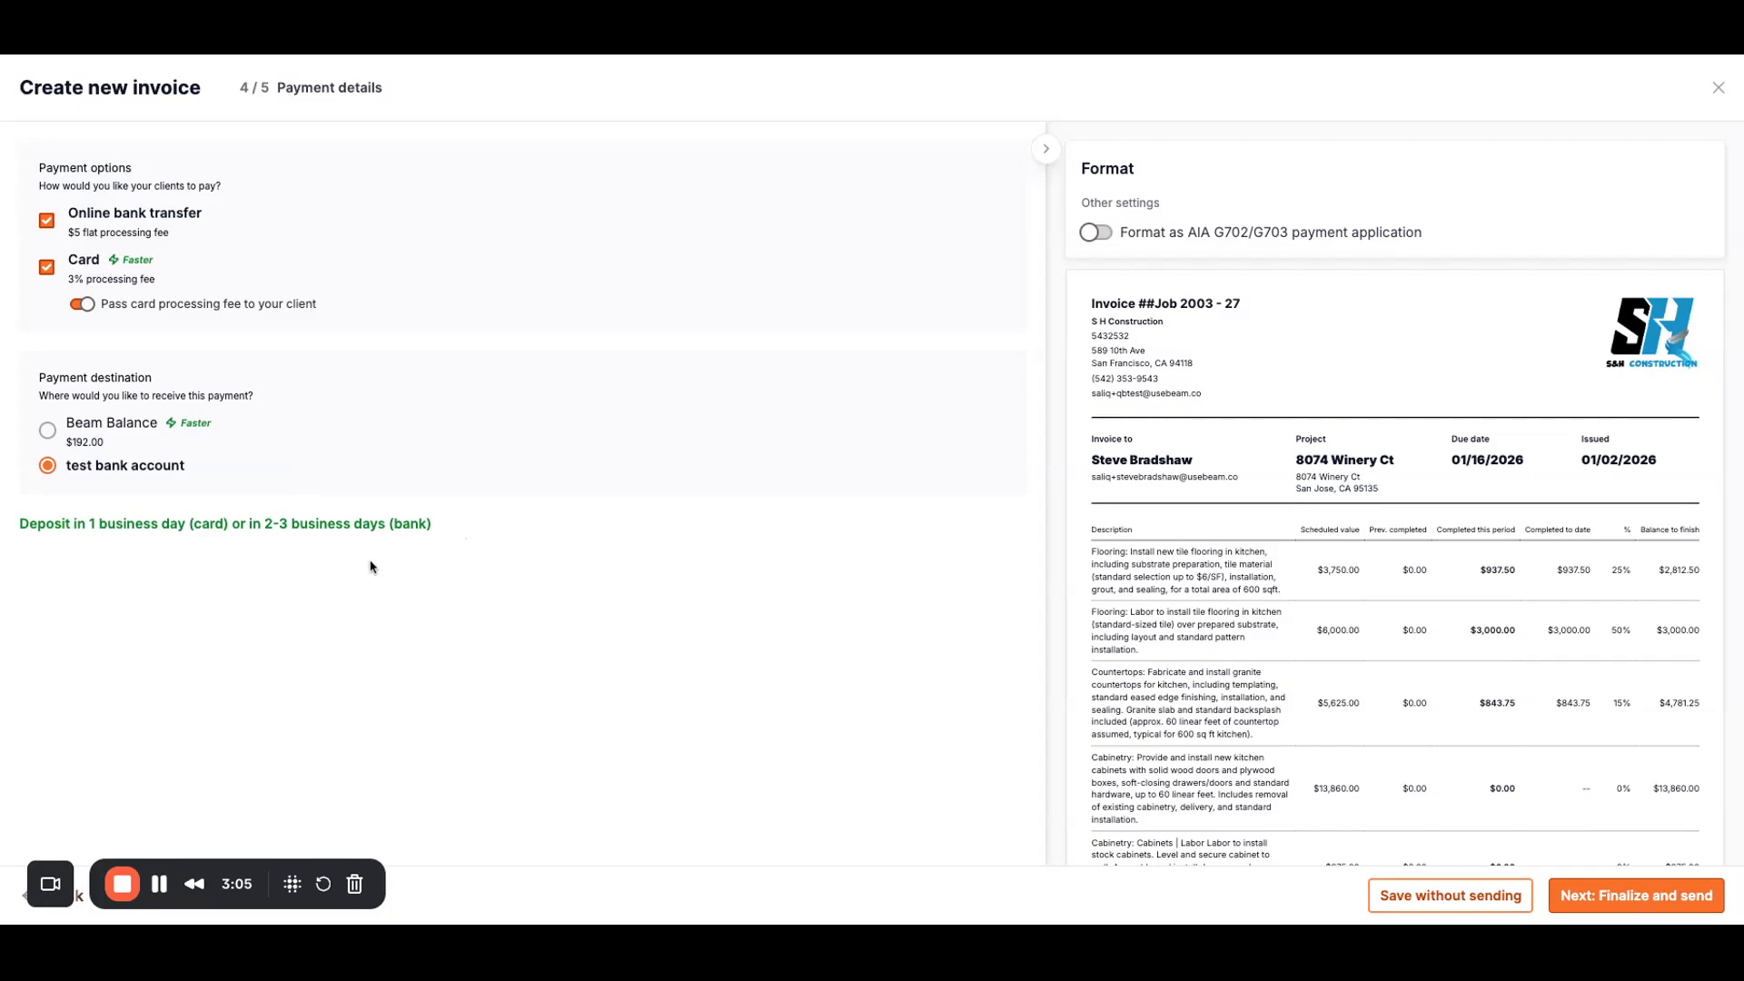
scroll(1440, 681, down, 2)
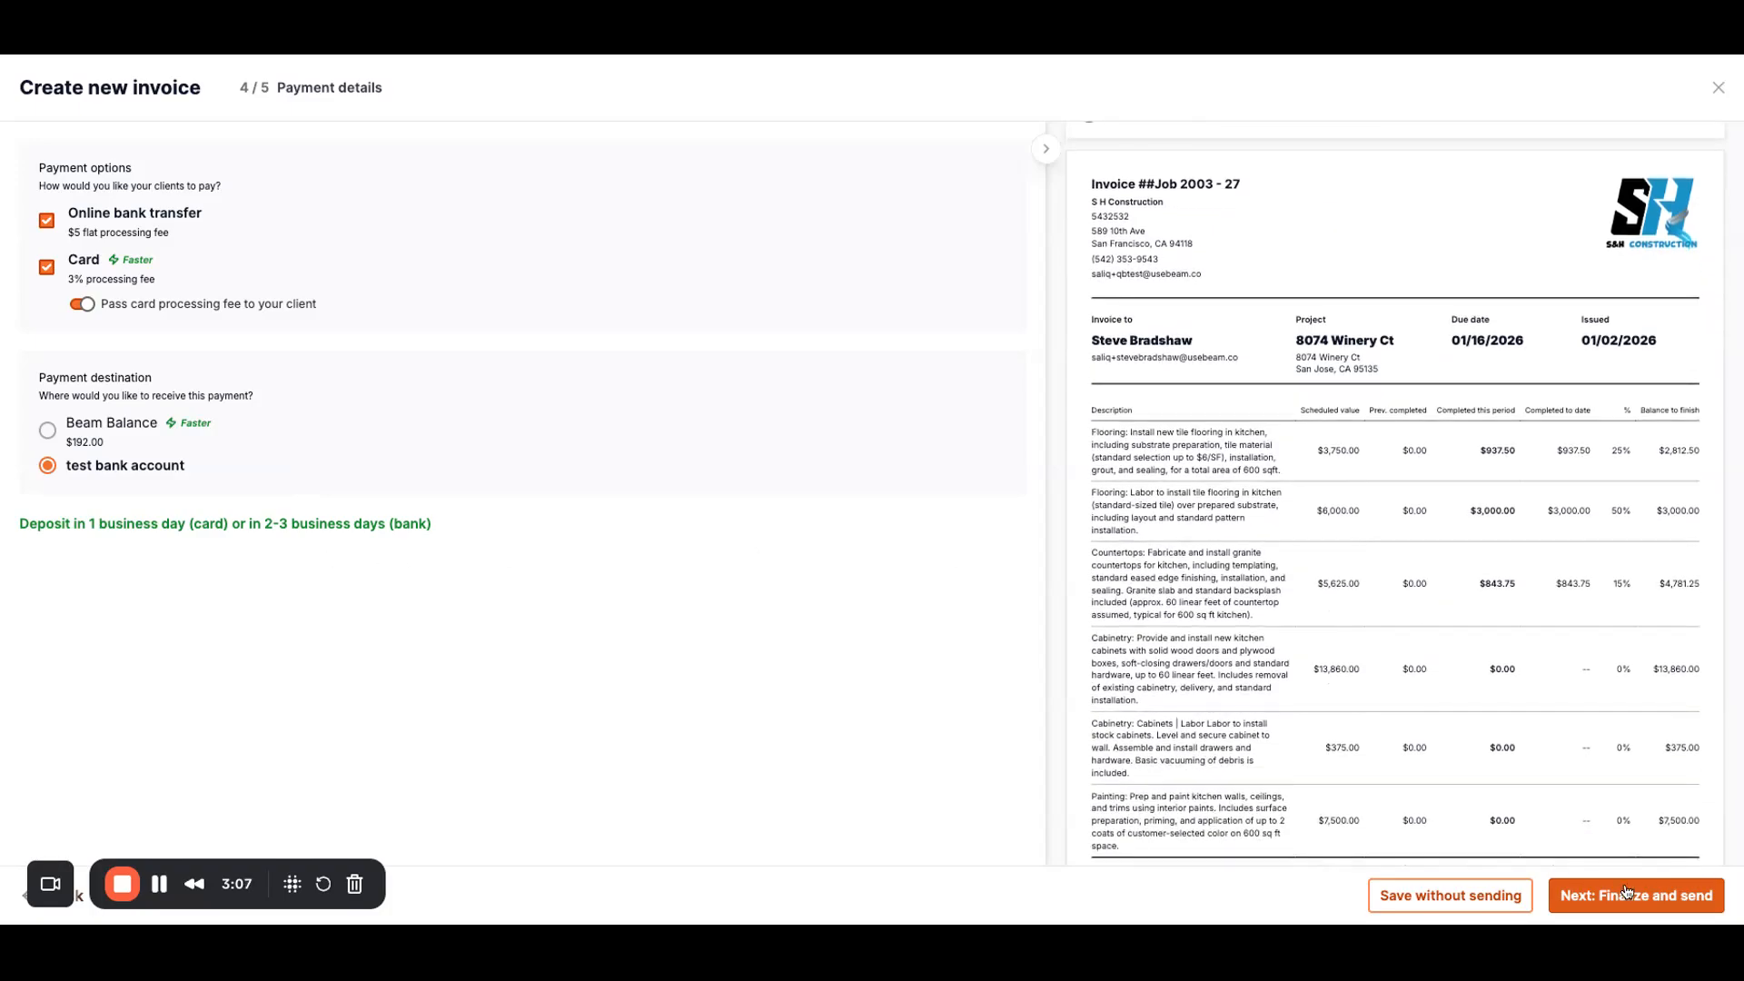
click(1632, 897)
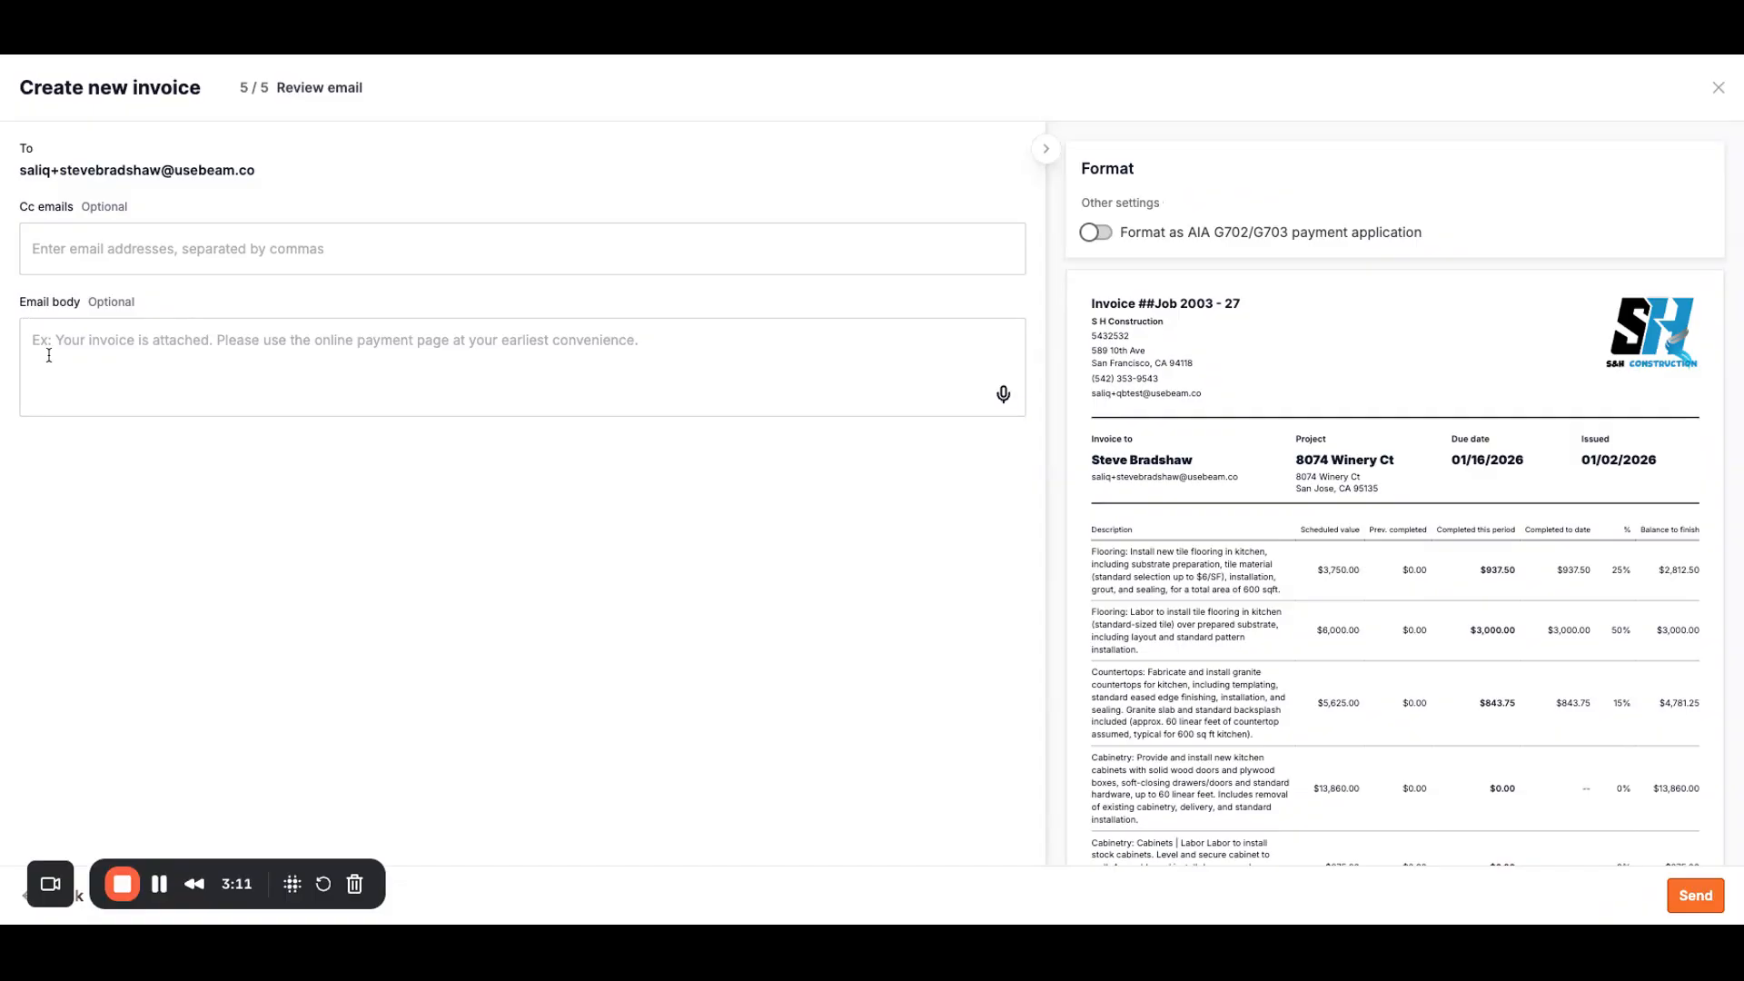
Step: Leave the email body and Cc blank and send invoice #Job 2003 - 27
click(115, 355)
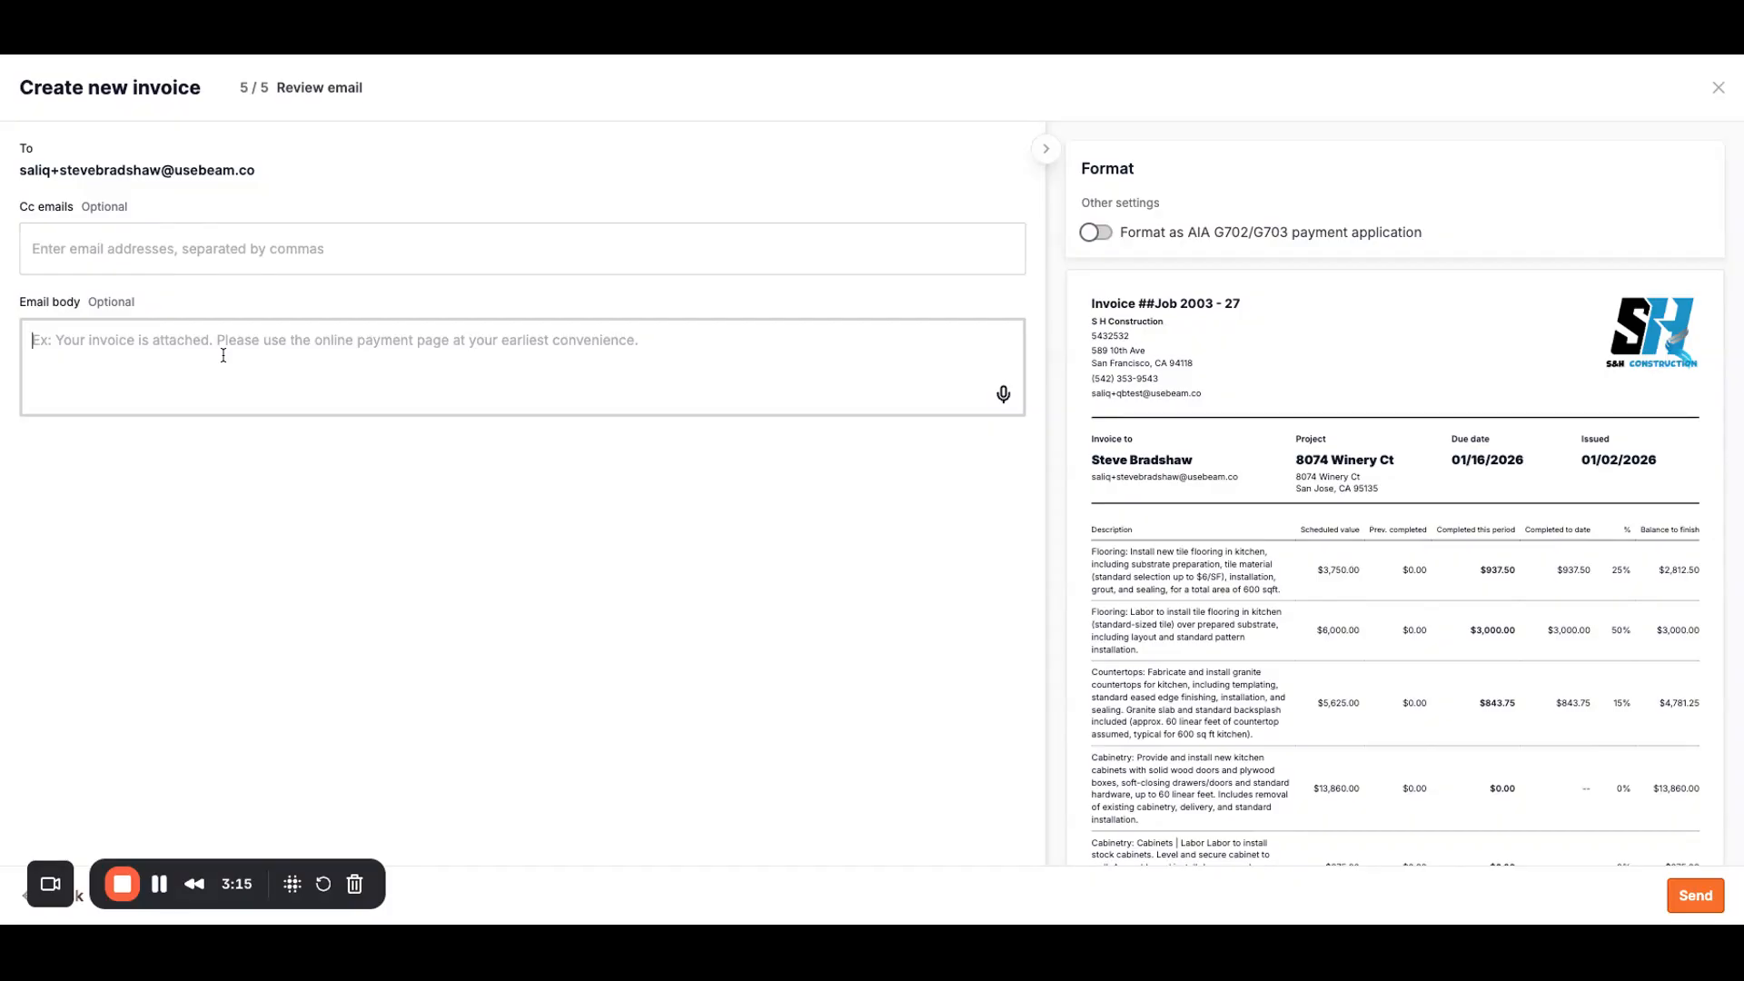
click(78, 234)
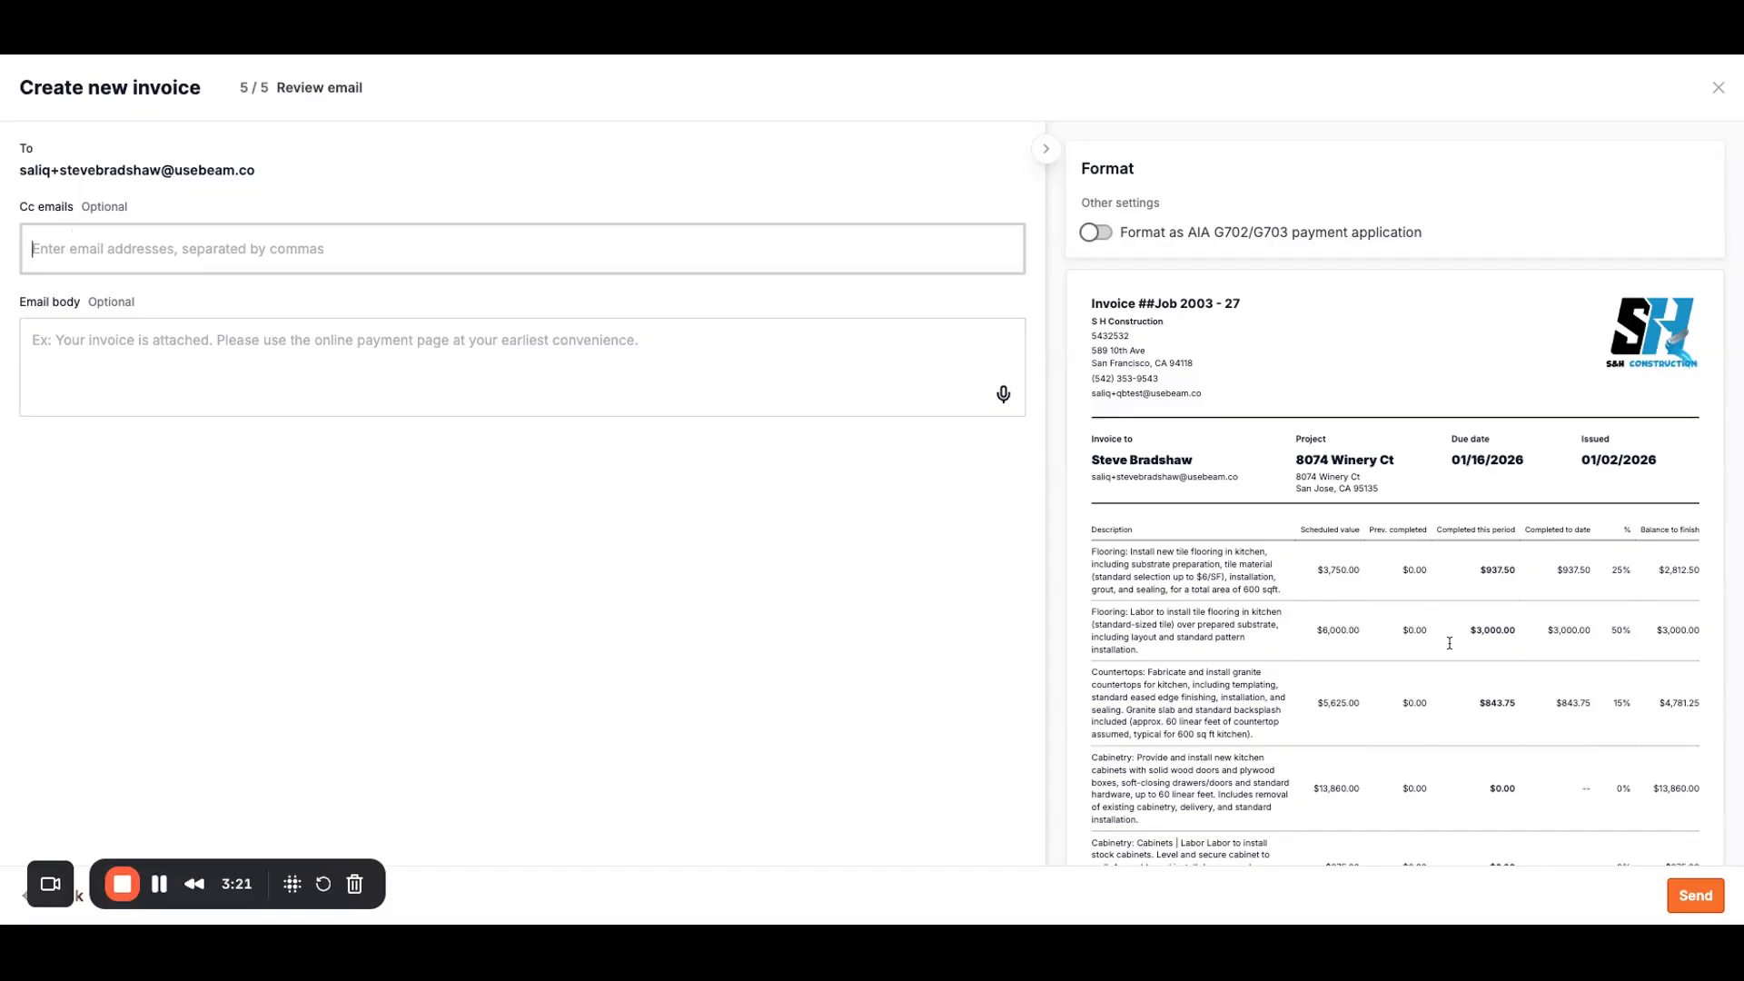
scroll(1450, 643, down, 2)
click(1695, 896)
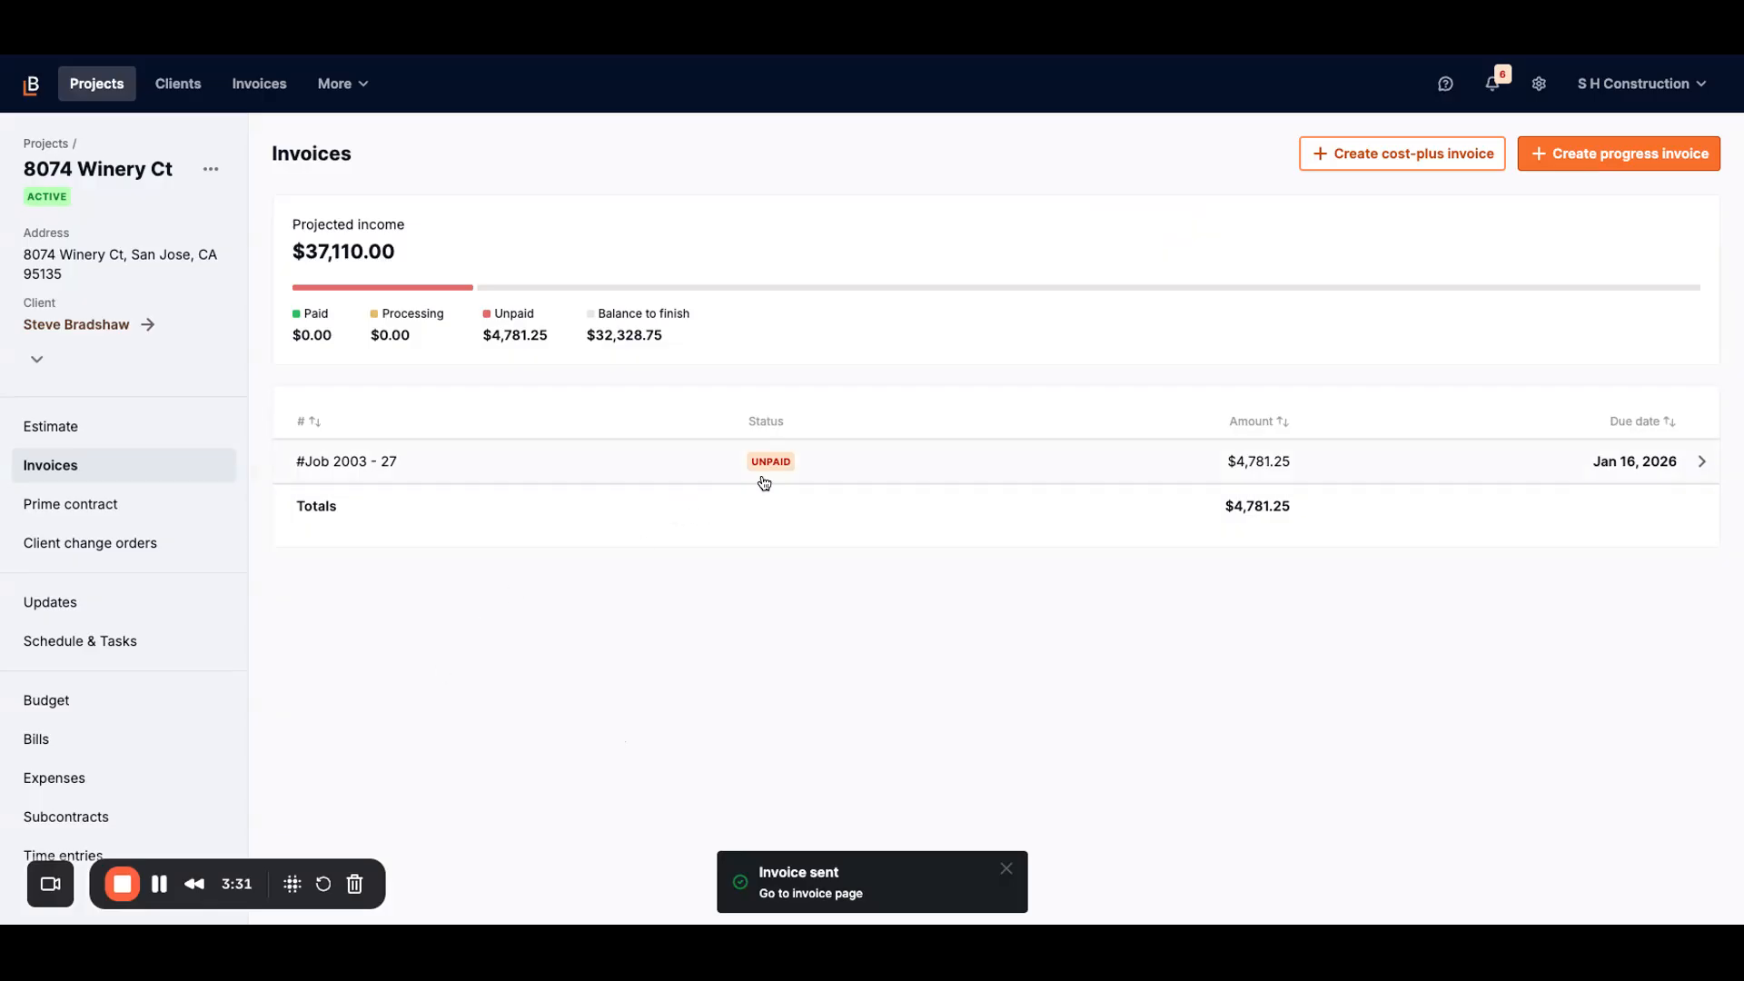
Step: Open invoice #Job 2003 - 27's overview and show its More actions menu
click(550, 465)
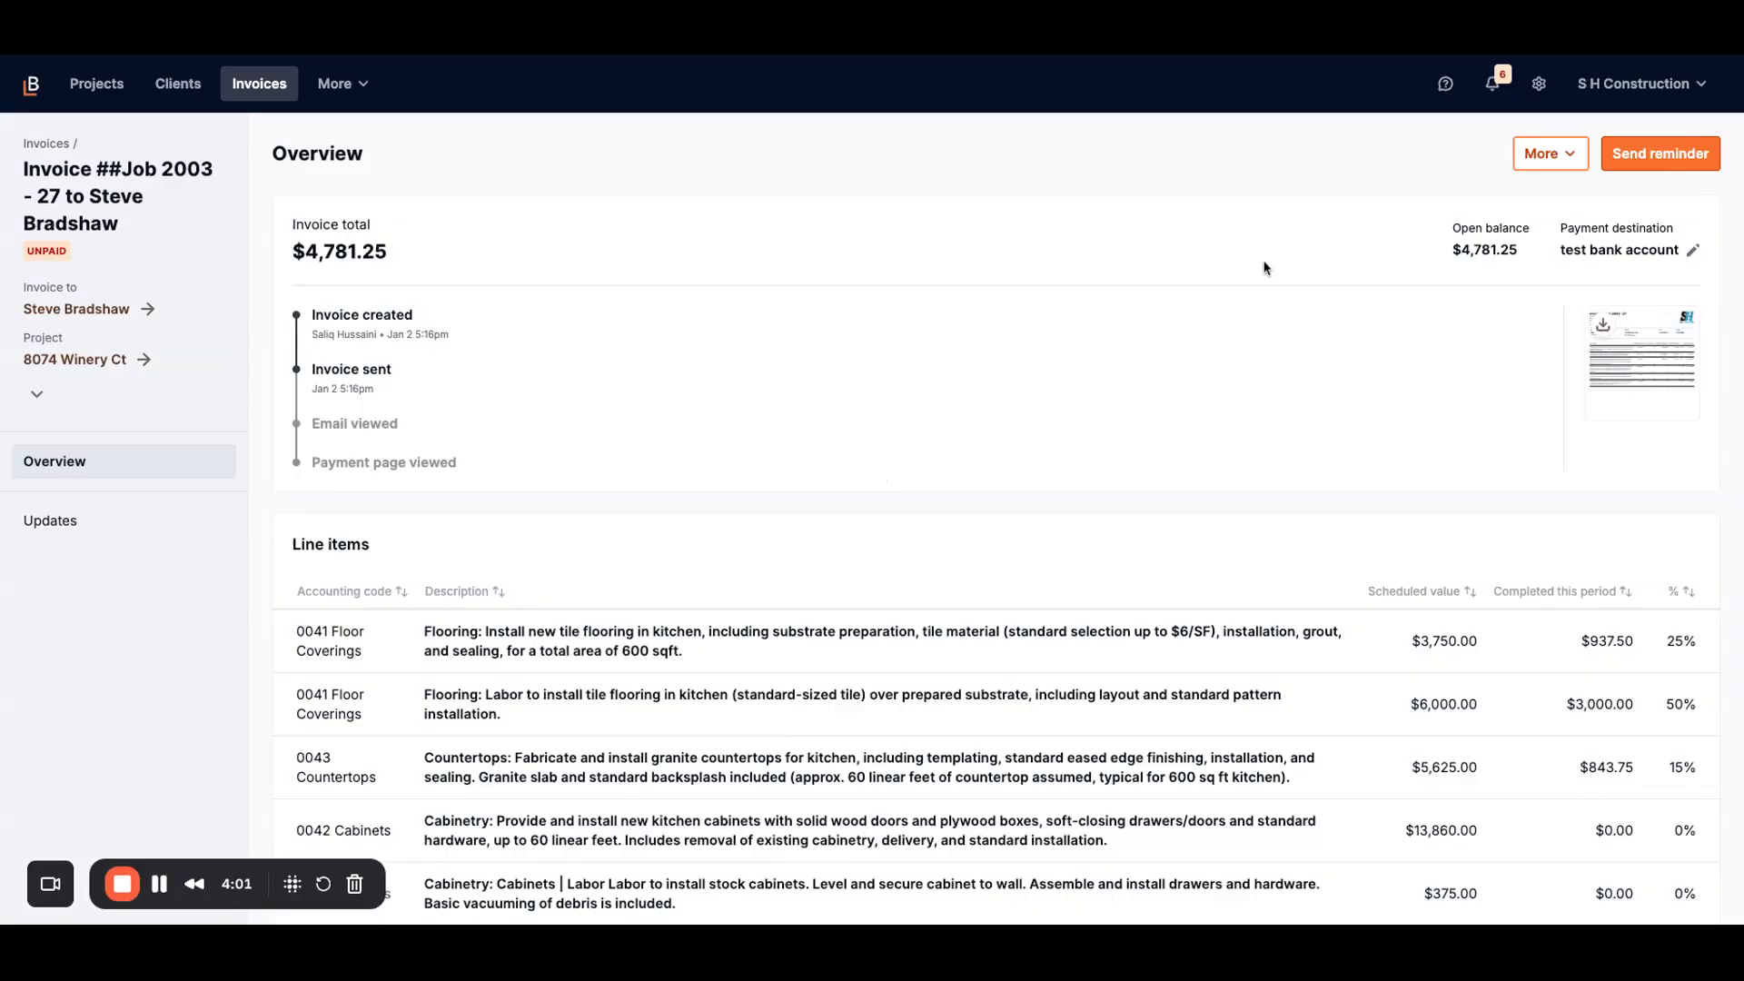
click(1547, 161)
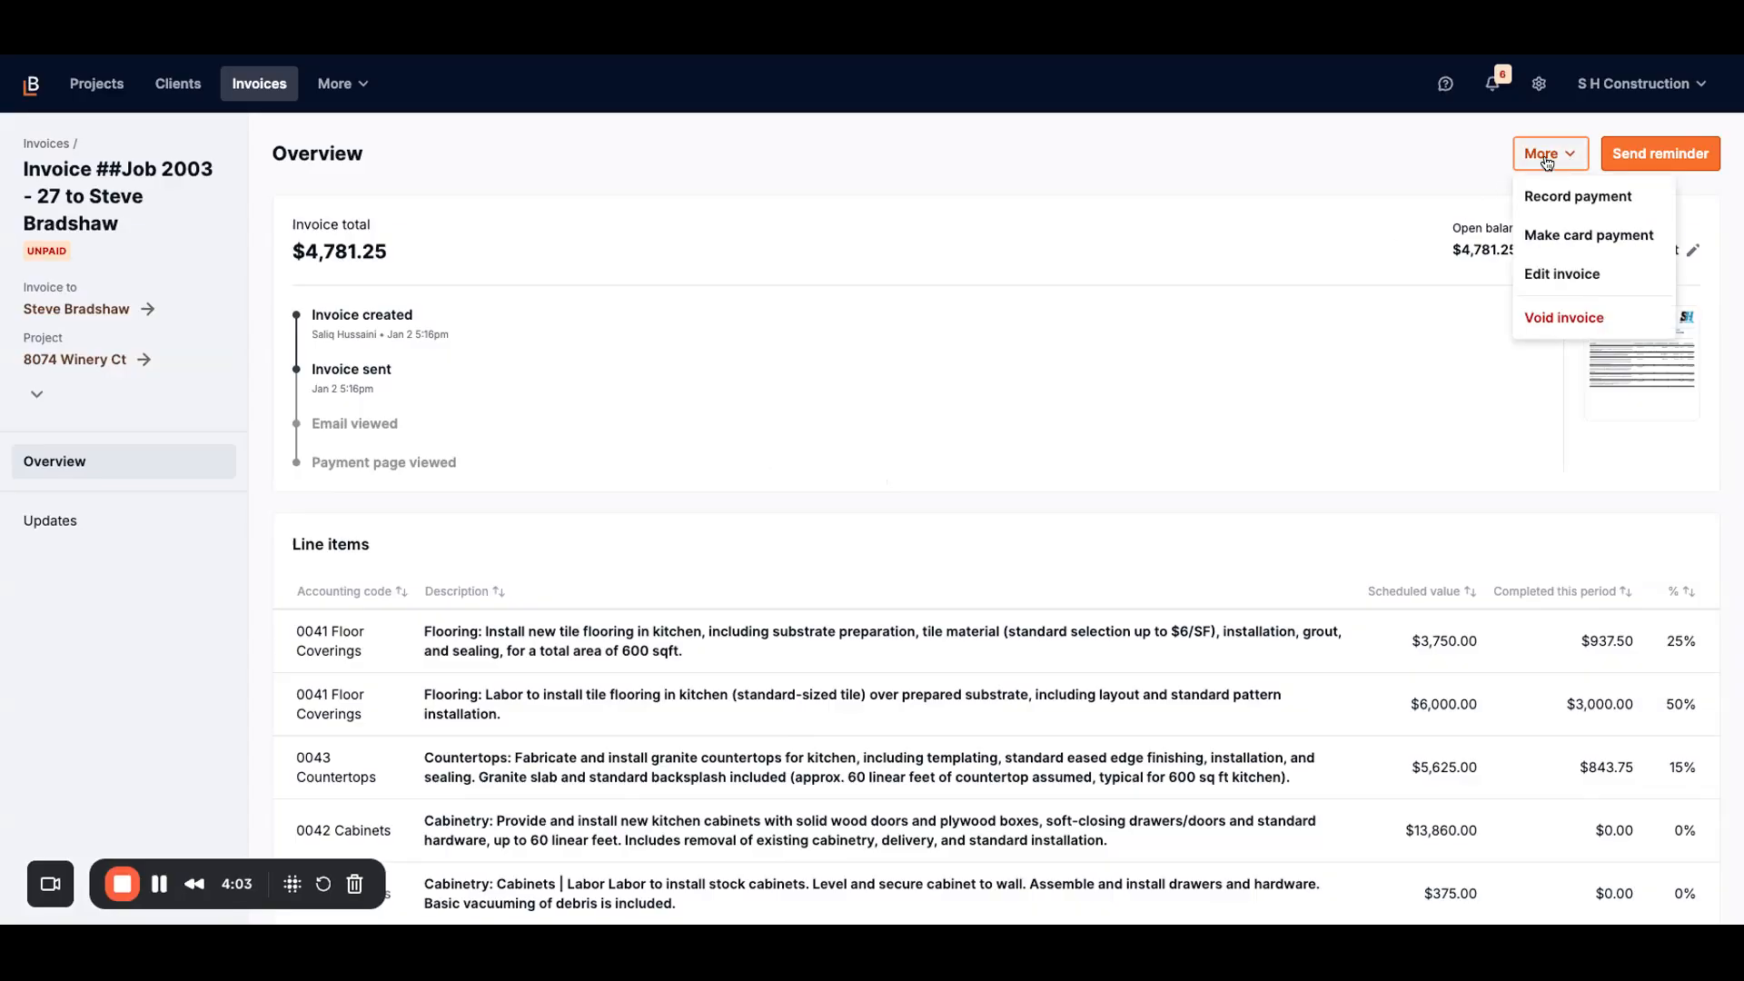
Step: Record the full $4,781.25 payment, reference 5329, via Wells fargo bank (check payments)
click(1607, 213)
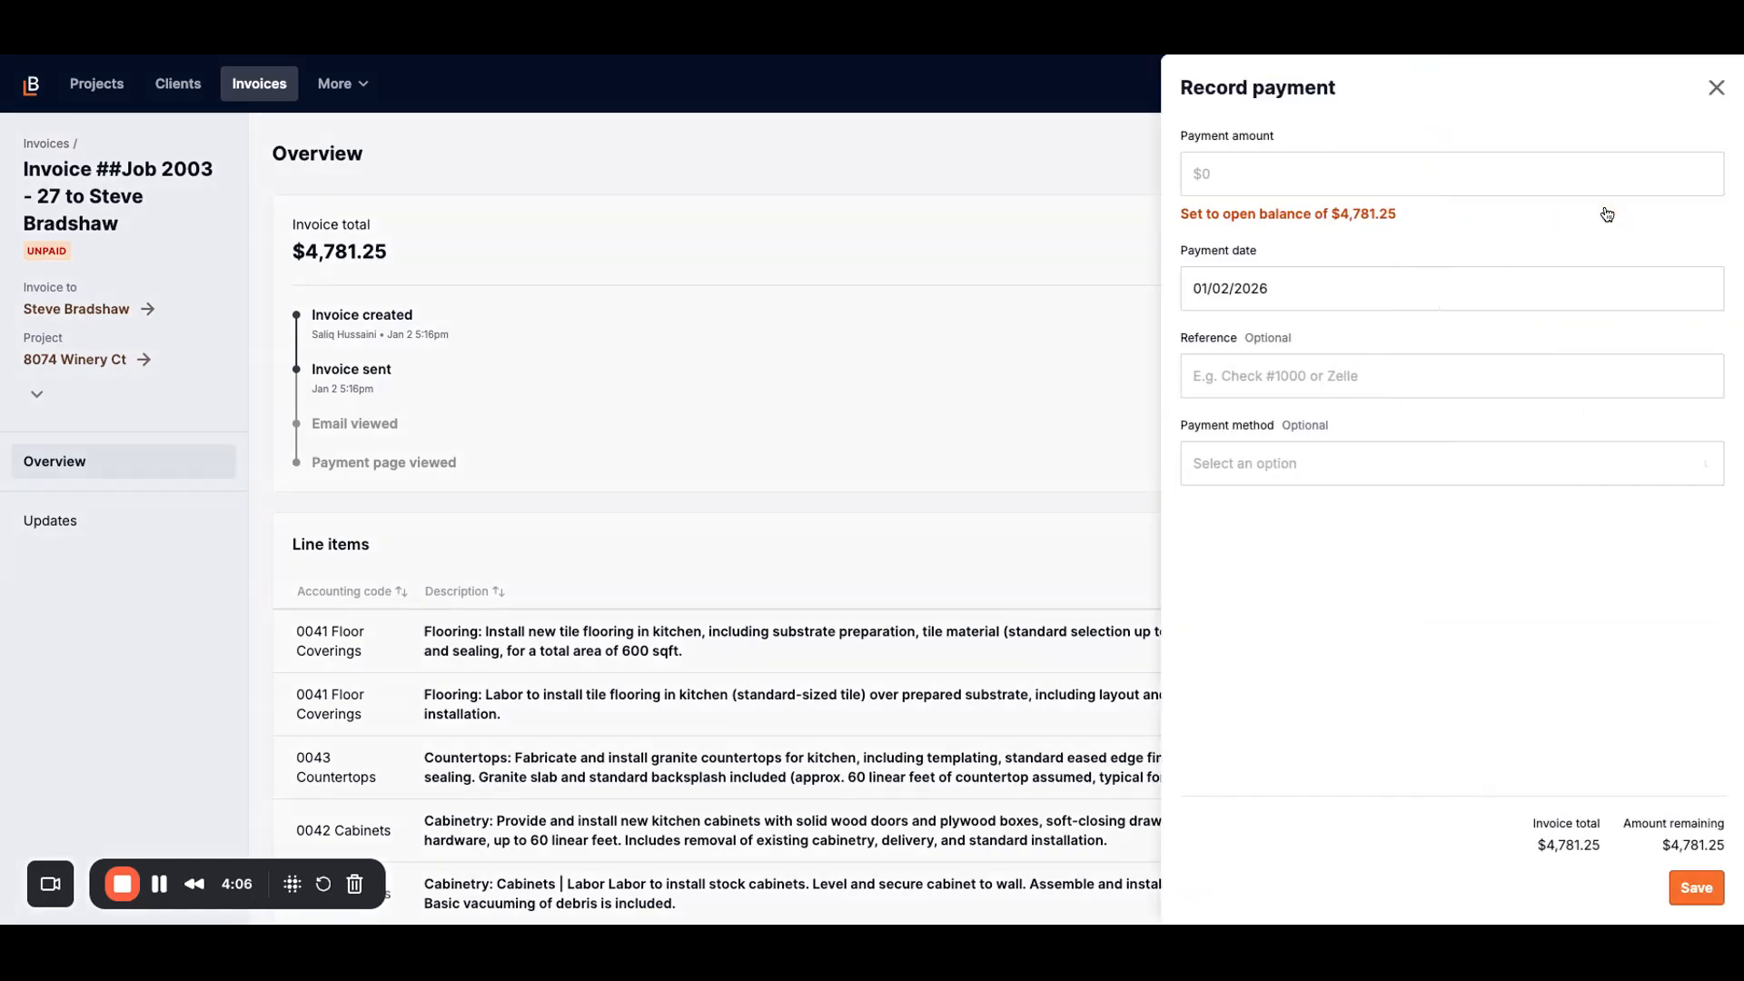
click(1333, 224)
click(1305, 379)
text(5329)
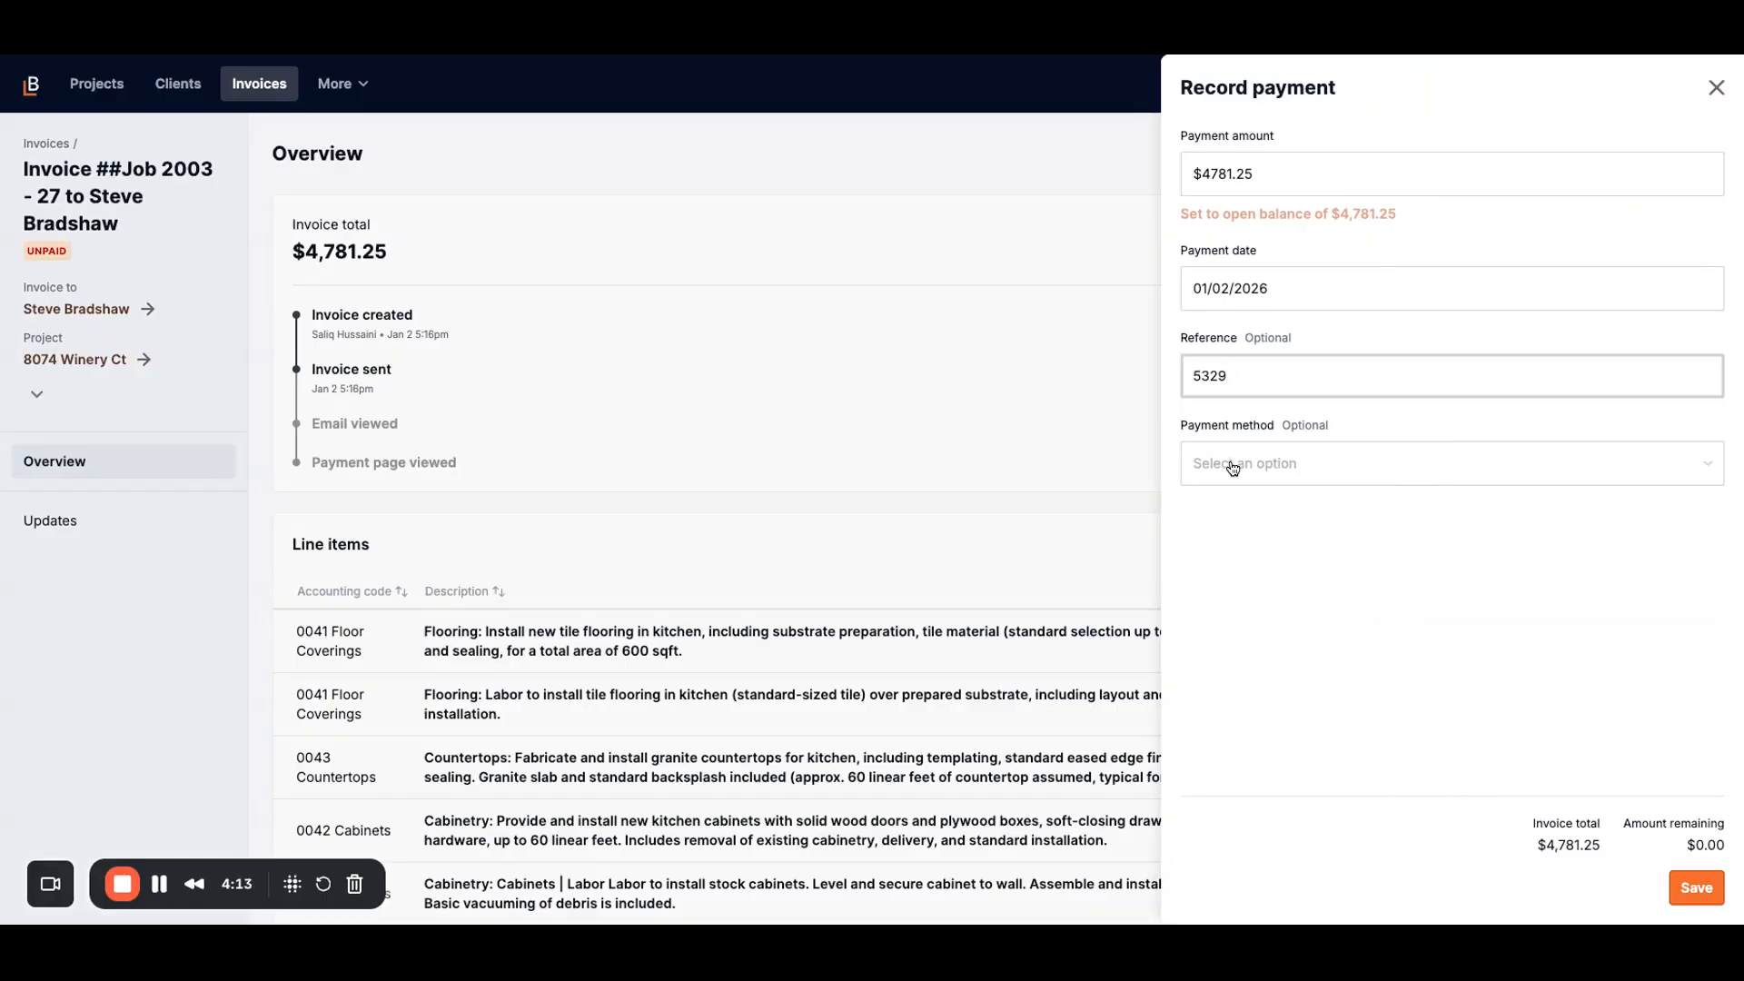
click(1270, 466)
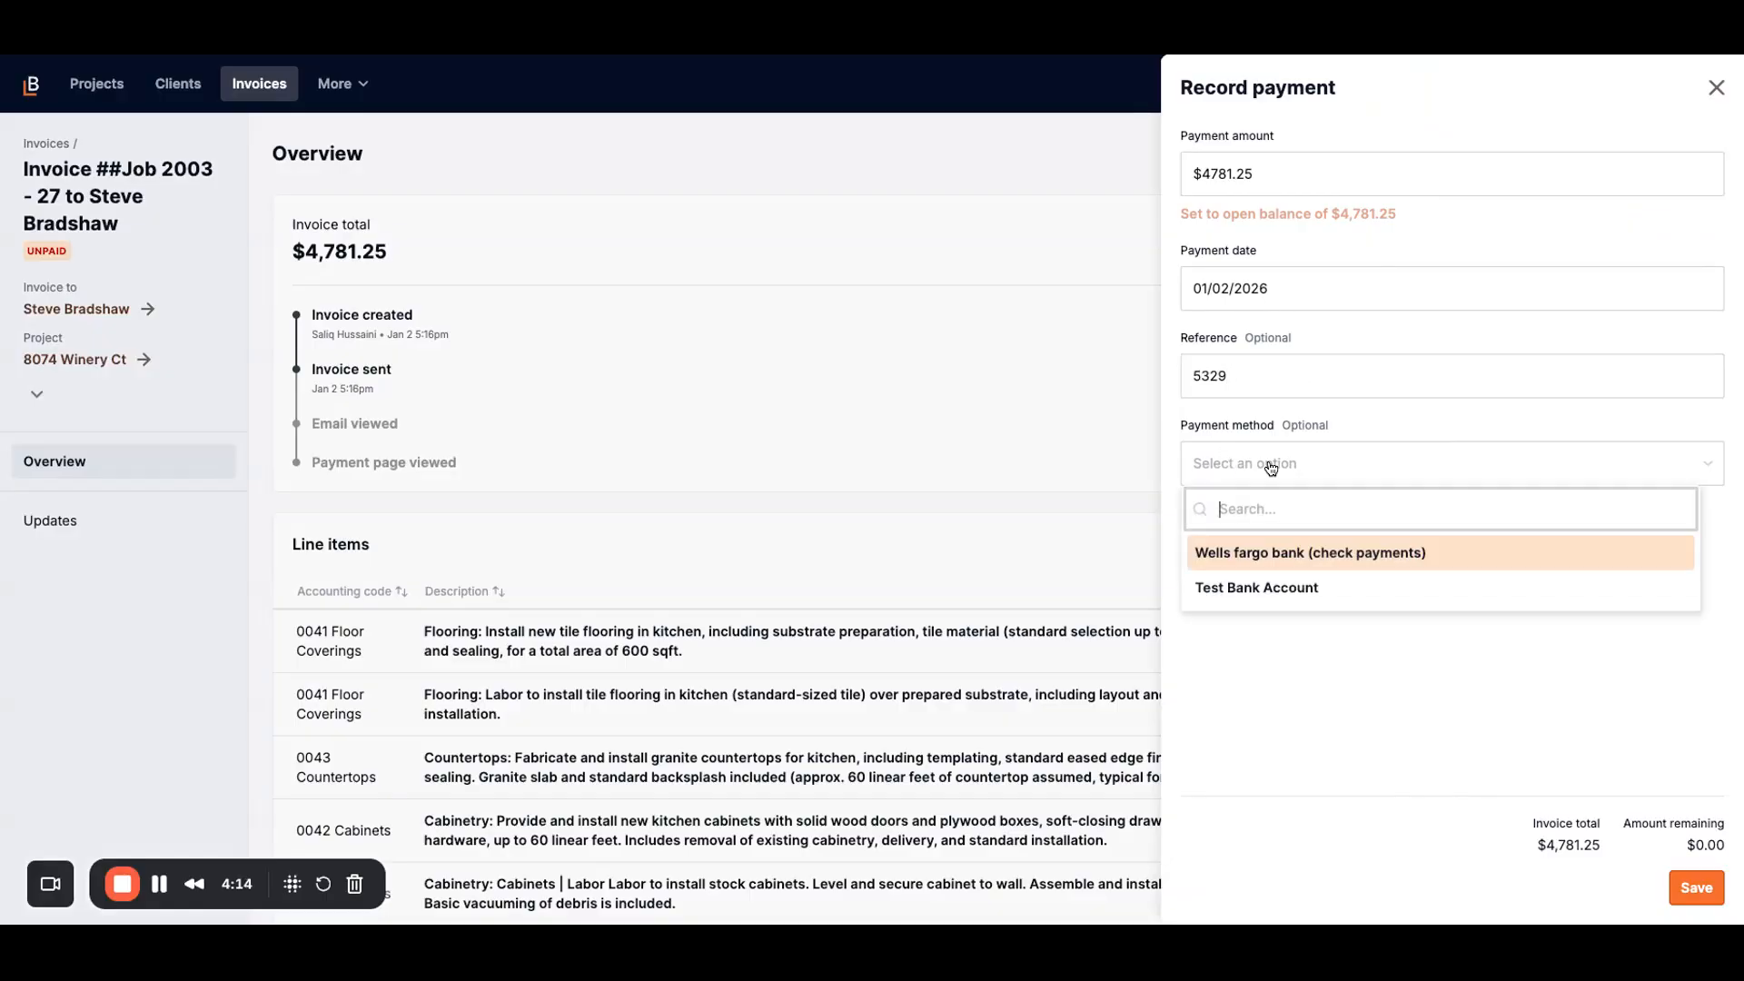
click(1308, 588)
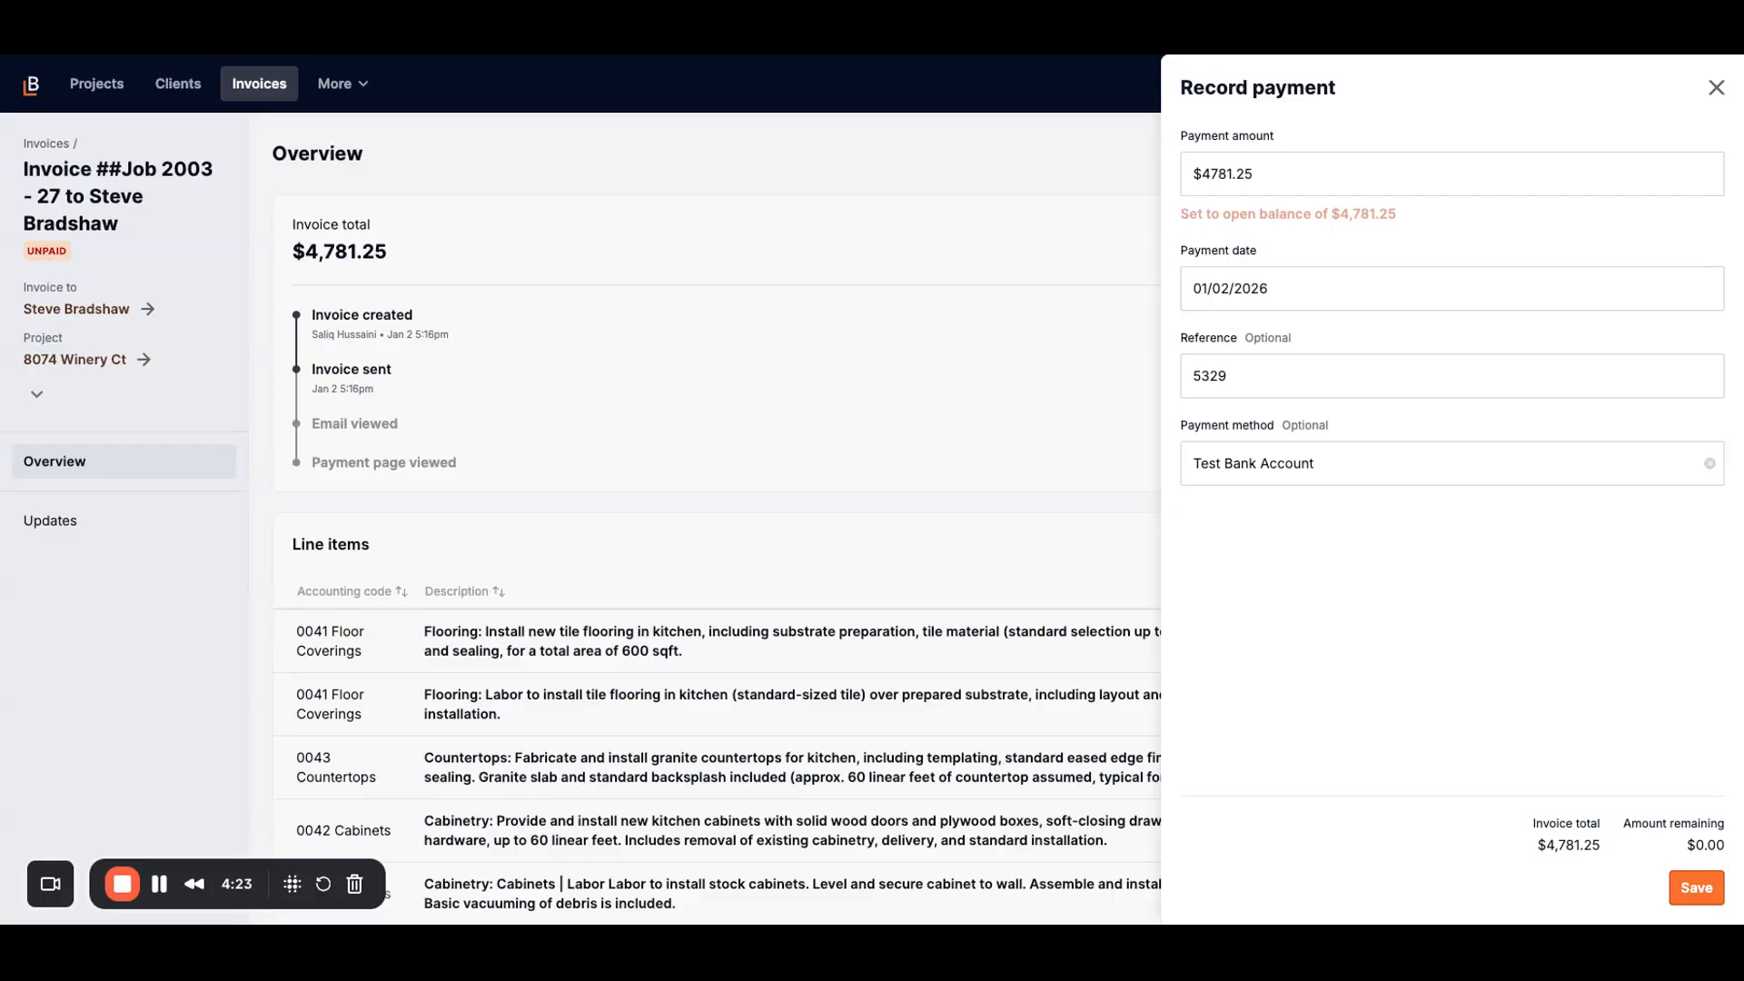
click(1404, 471)
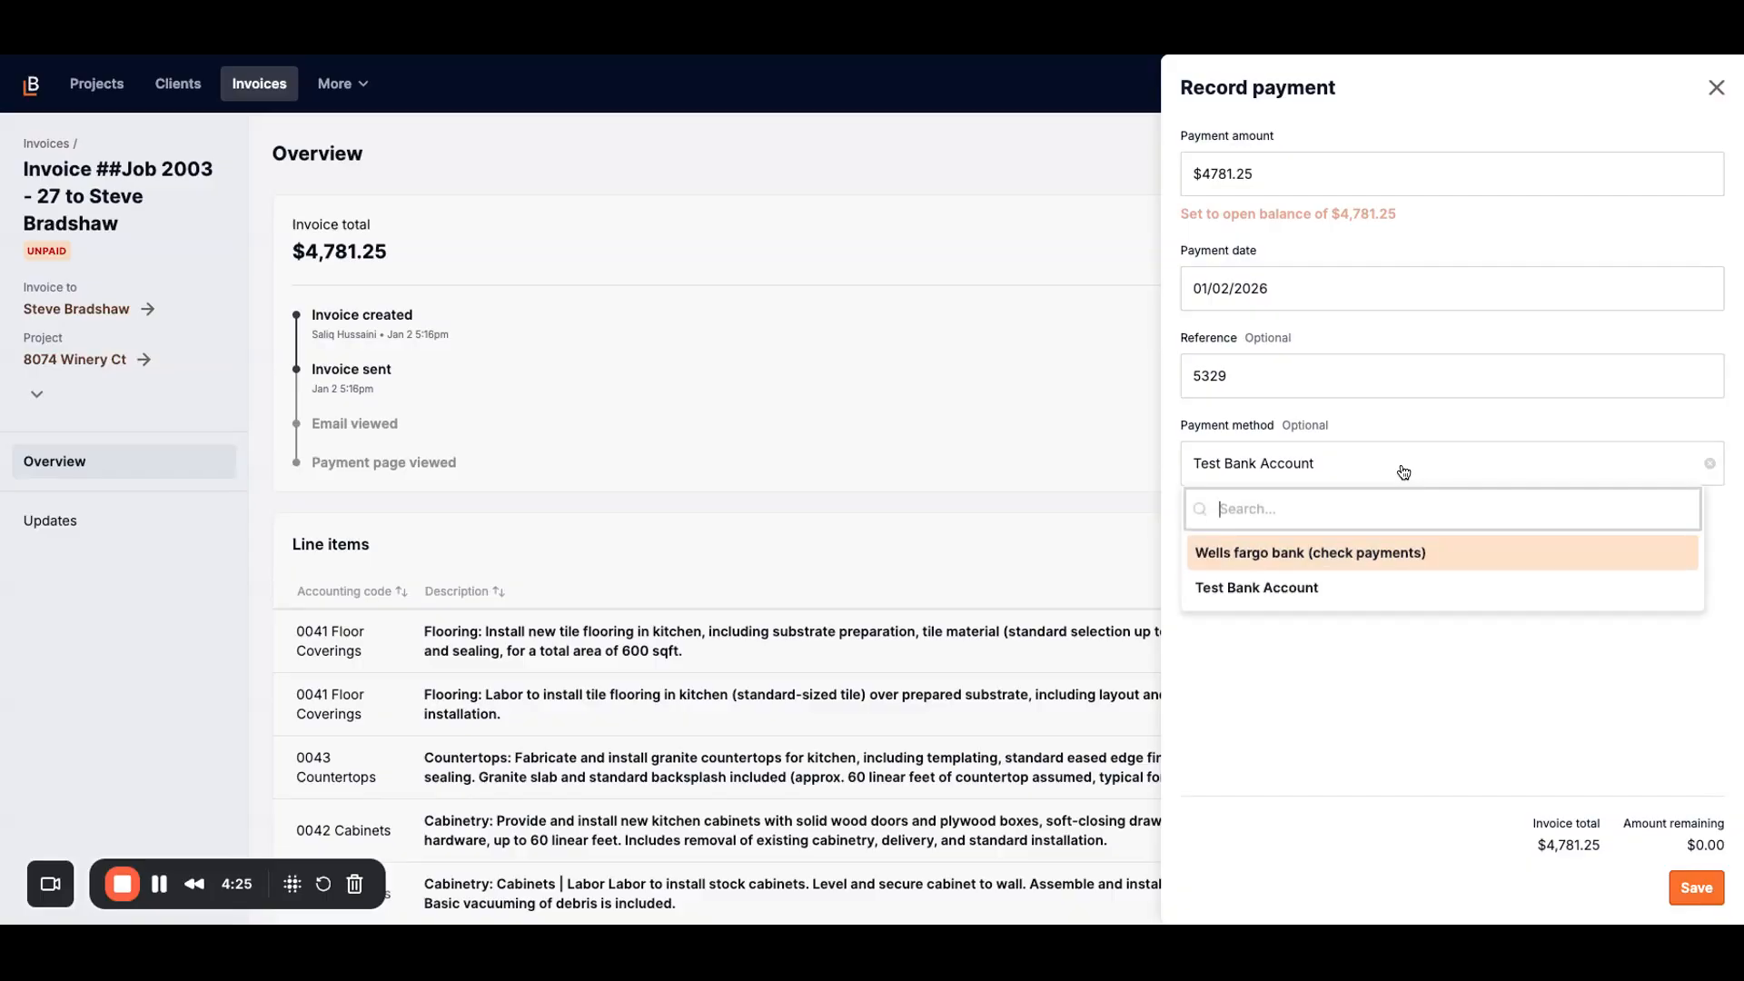
click(1317, 552)
click(1697, 888)
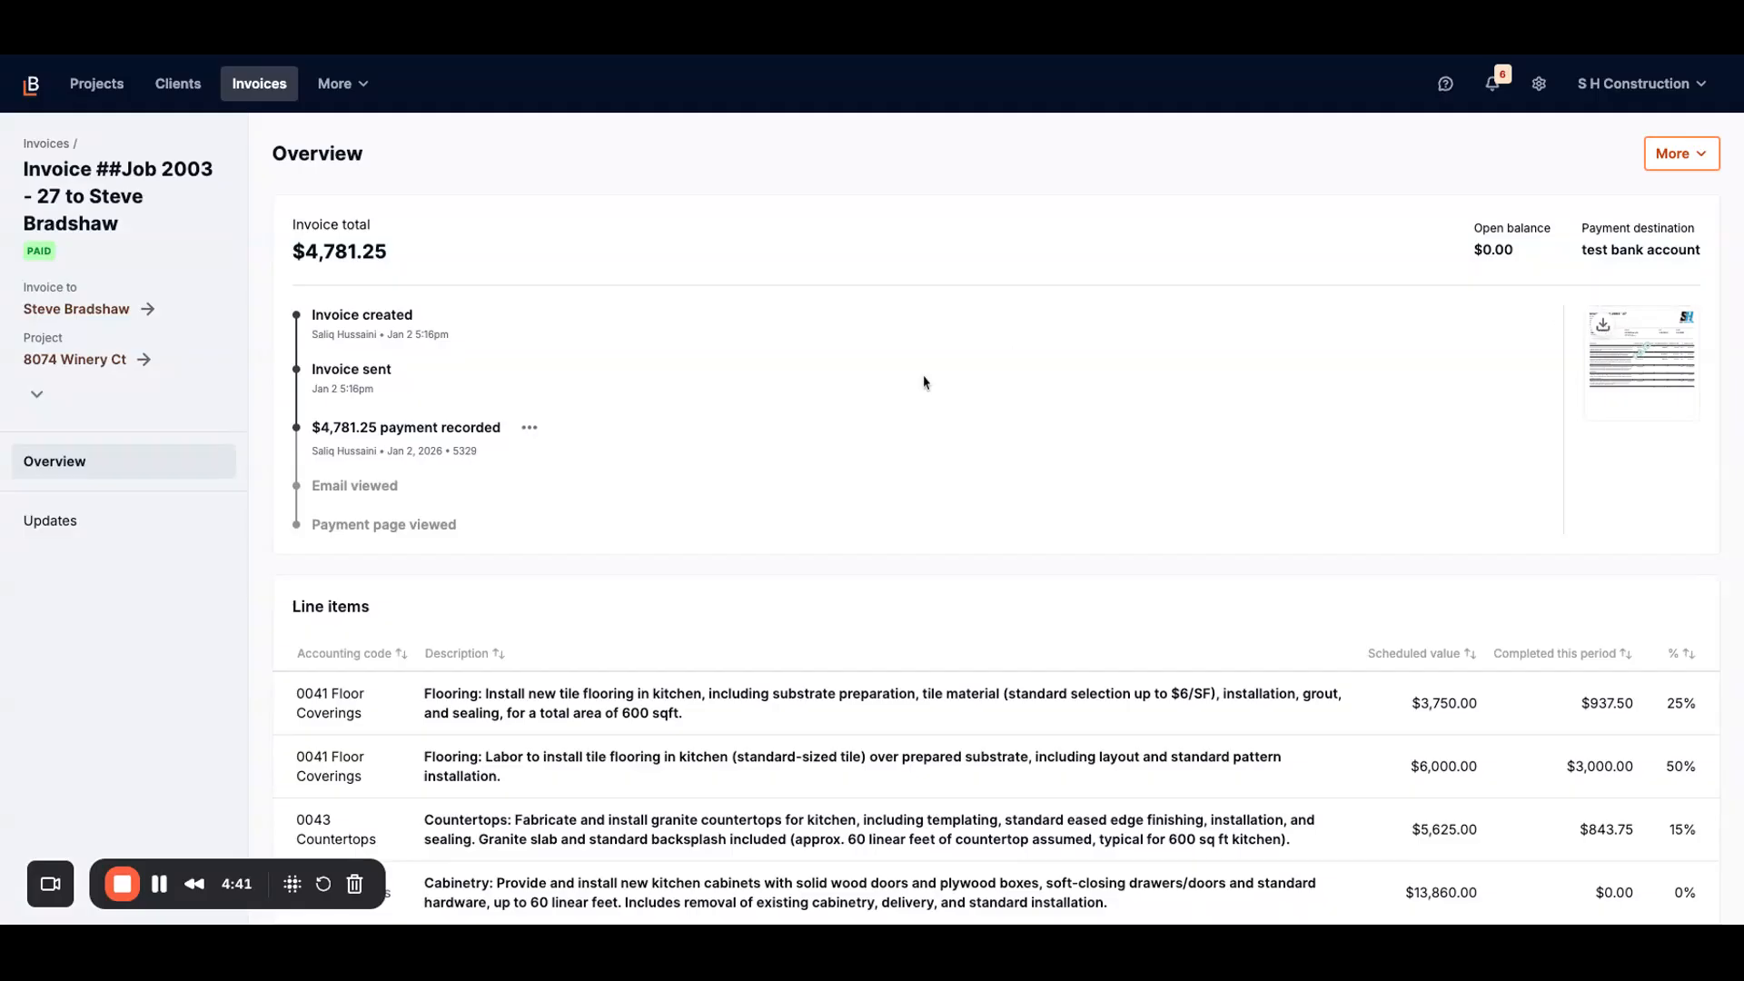
Step: View the invoice's Updates, dismiss the internal update form, and return to Overview
click(86, 524)
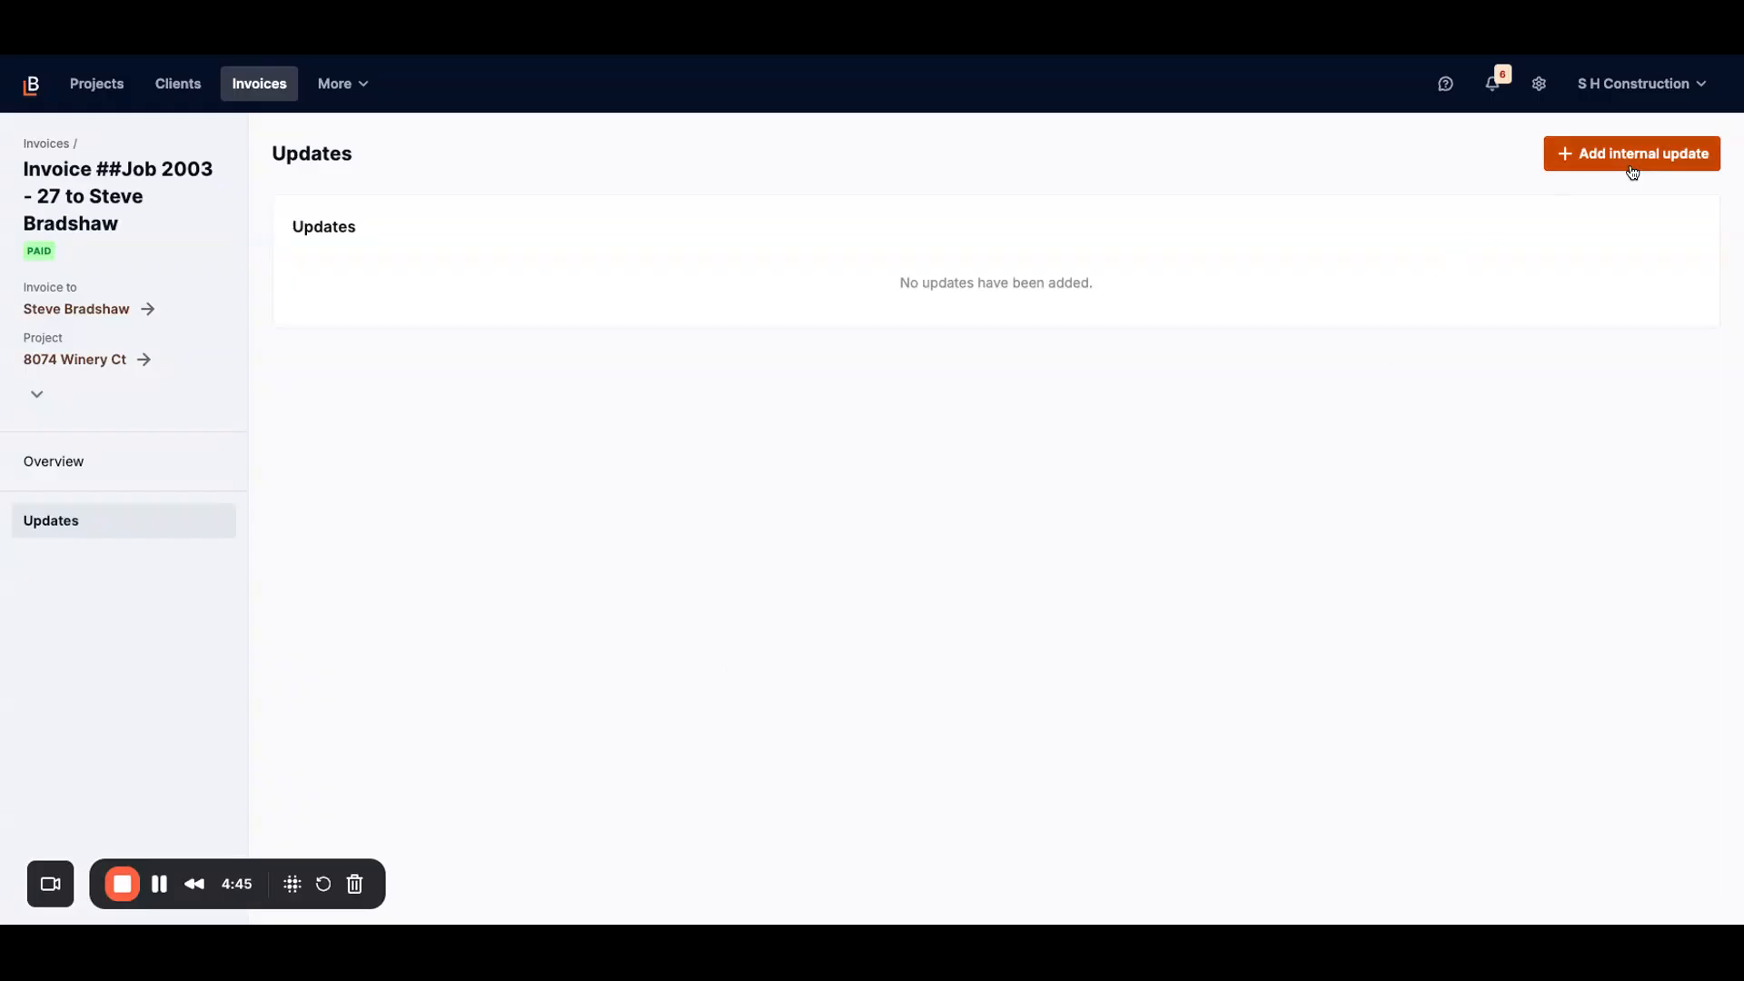
click(1587, 156)
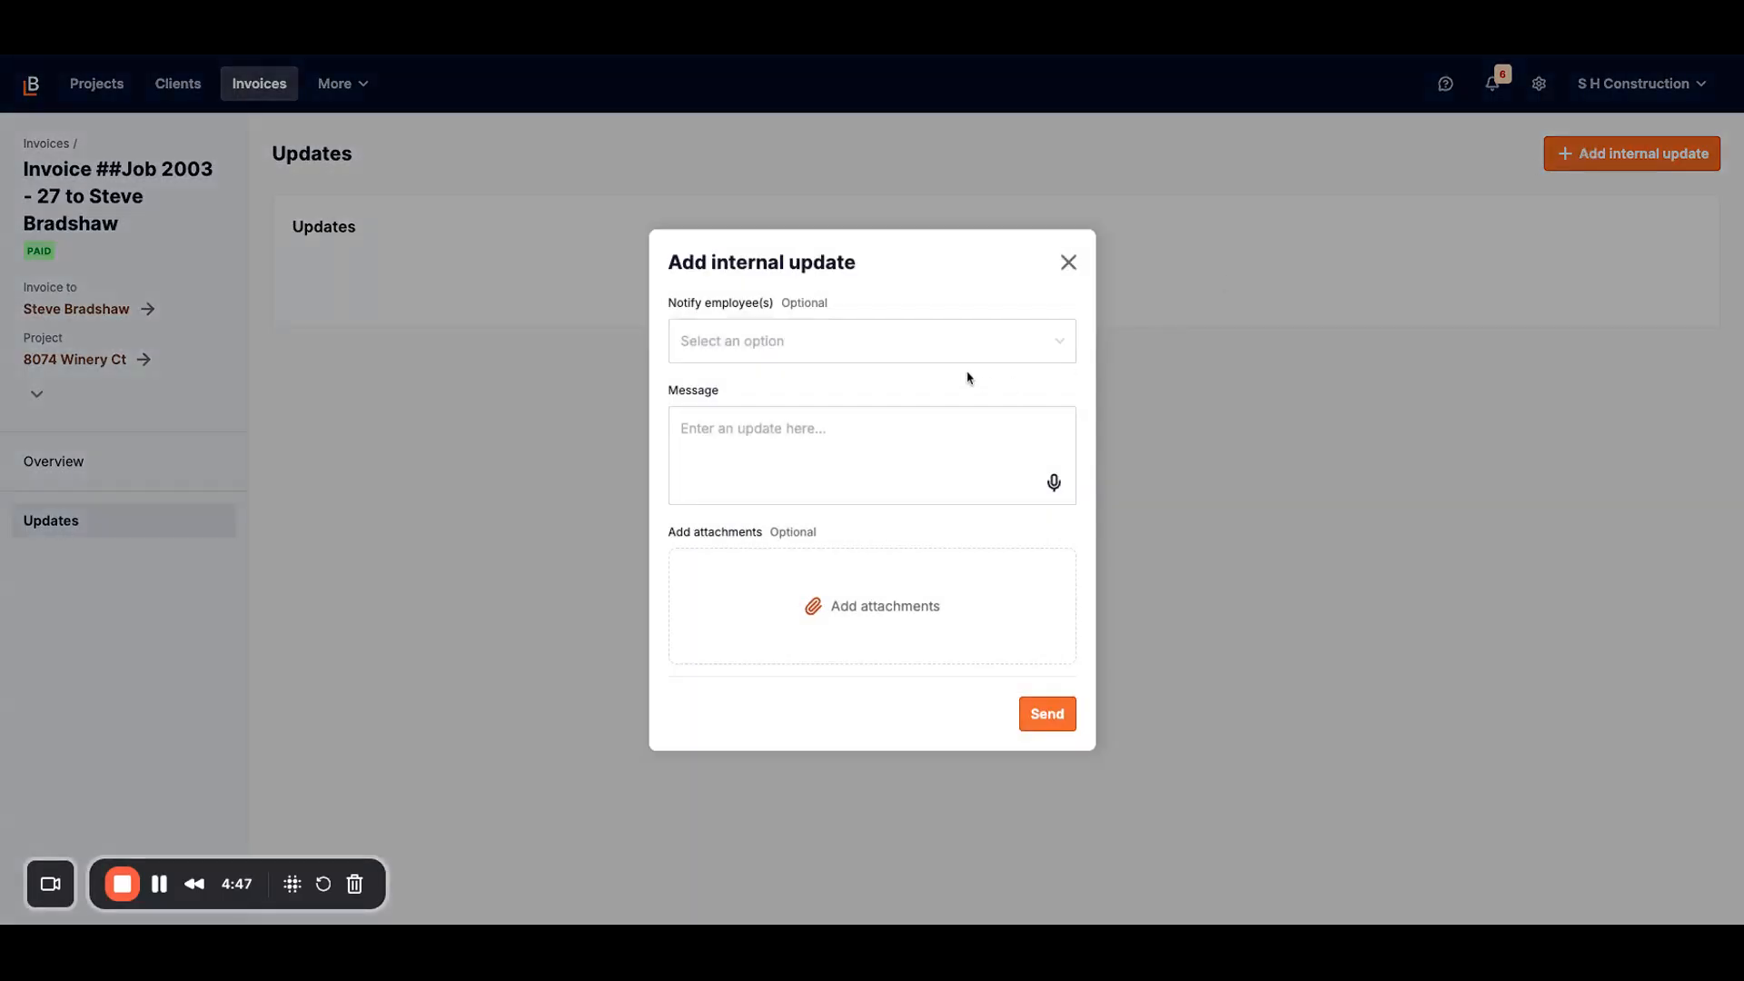
click(1069, 262)
click(122, 462)
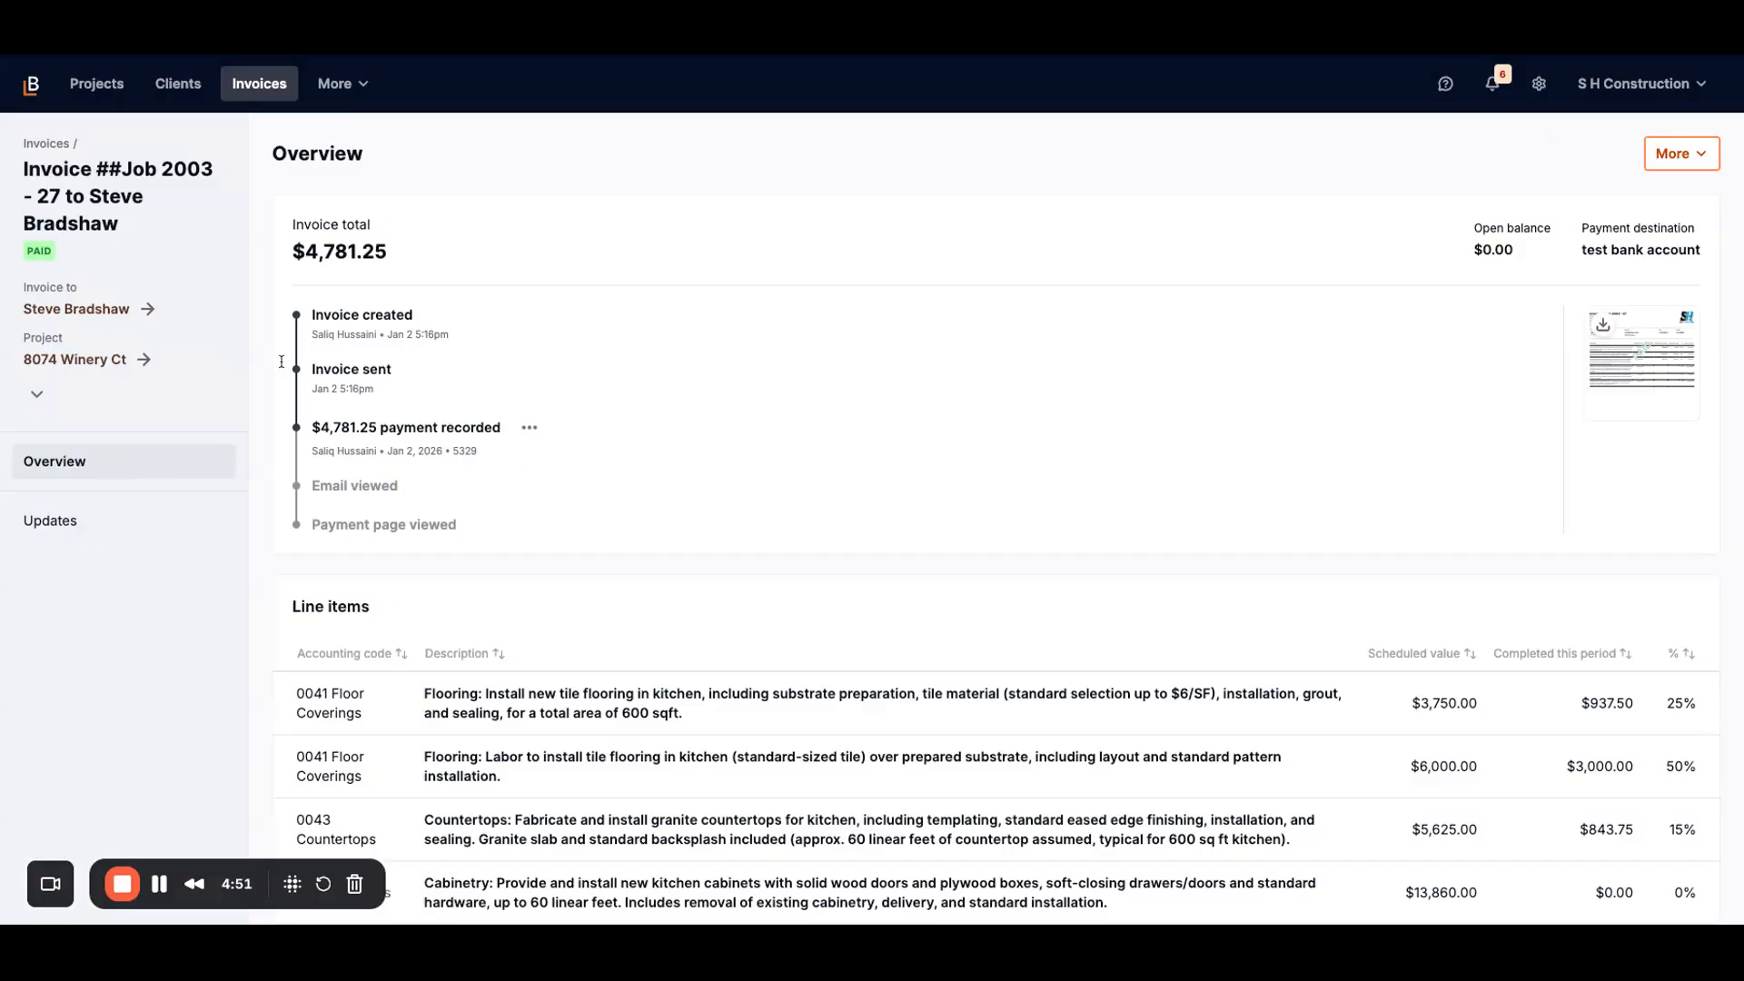
click(70, 363)
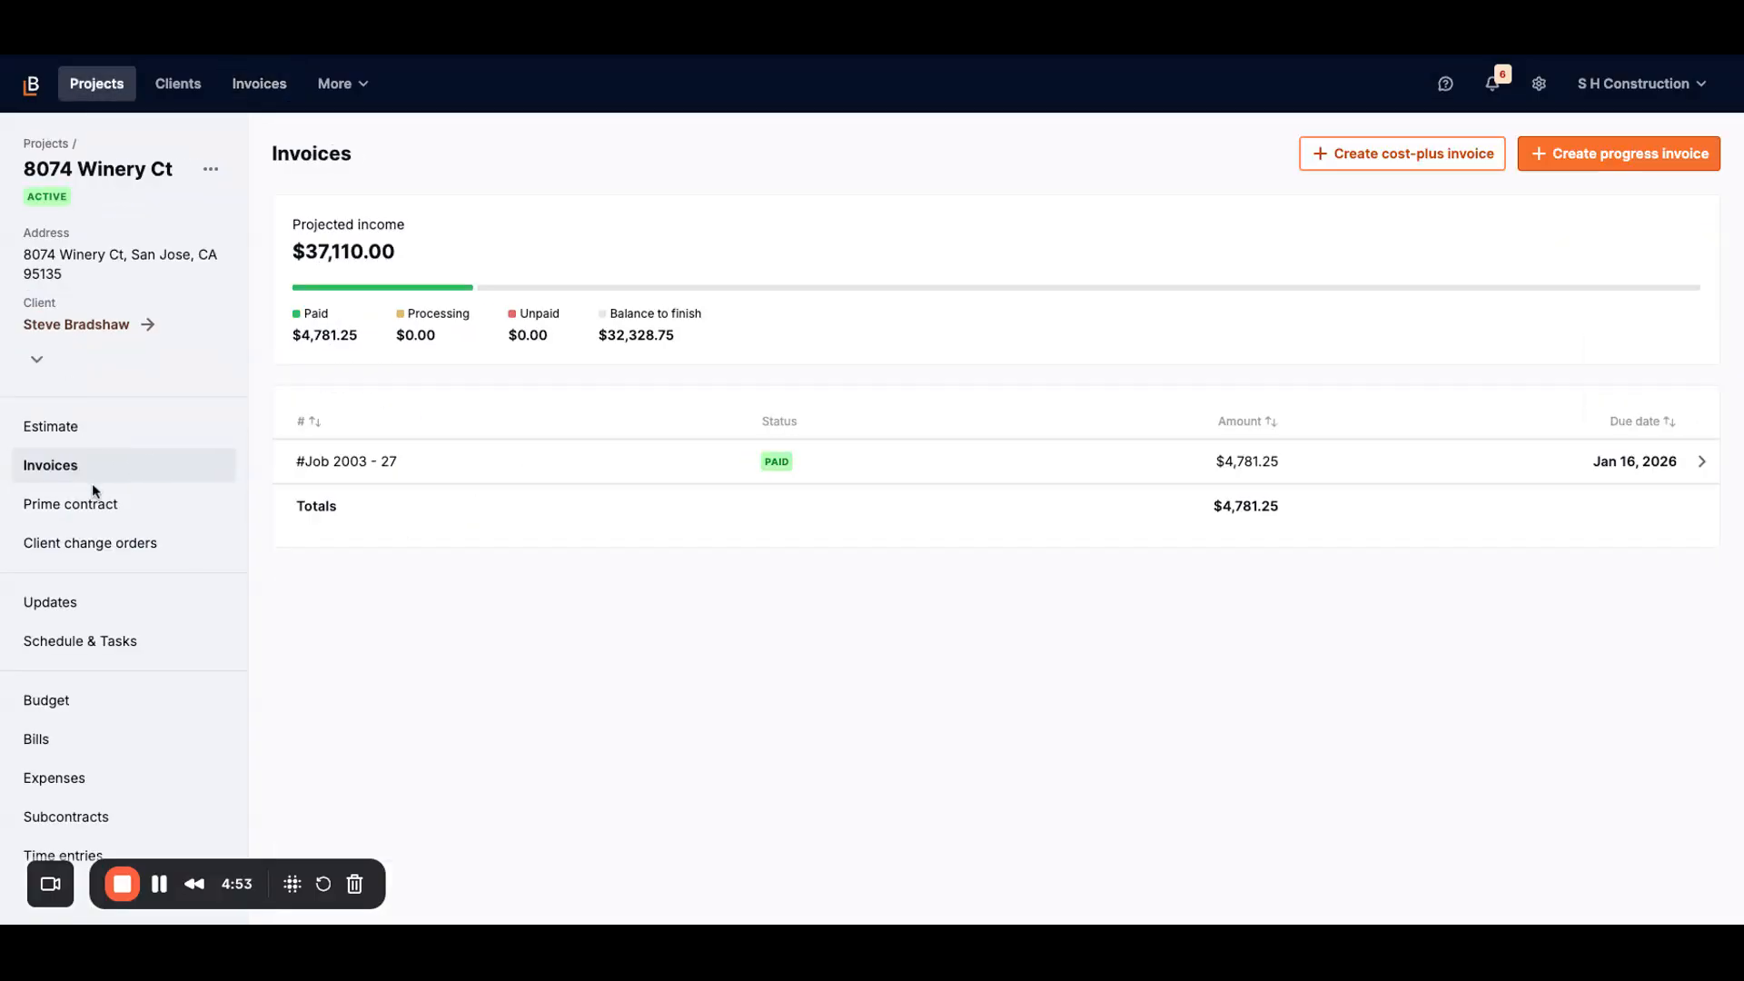
click(1558, 172)
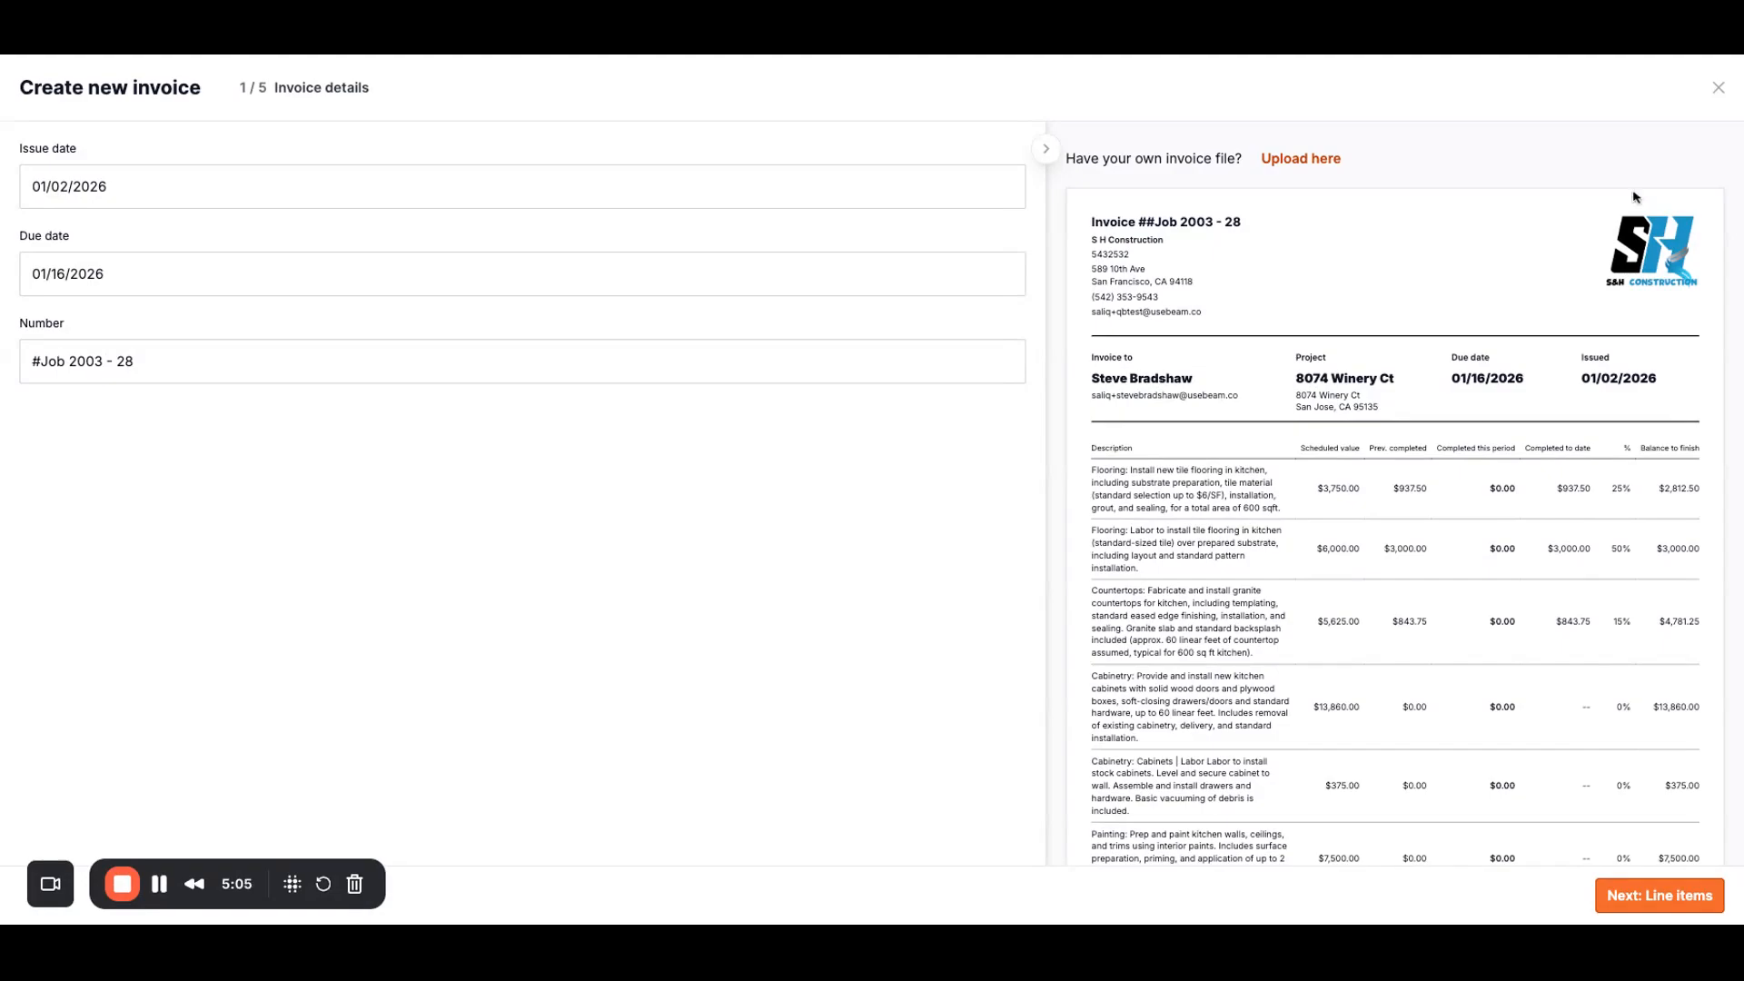
click(1718, 87)
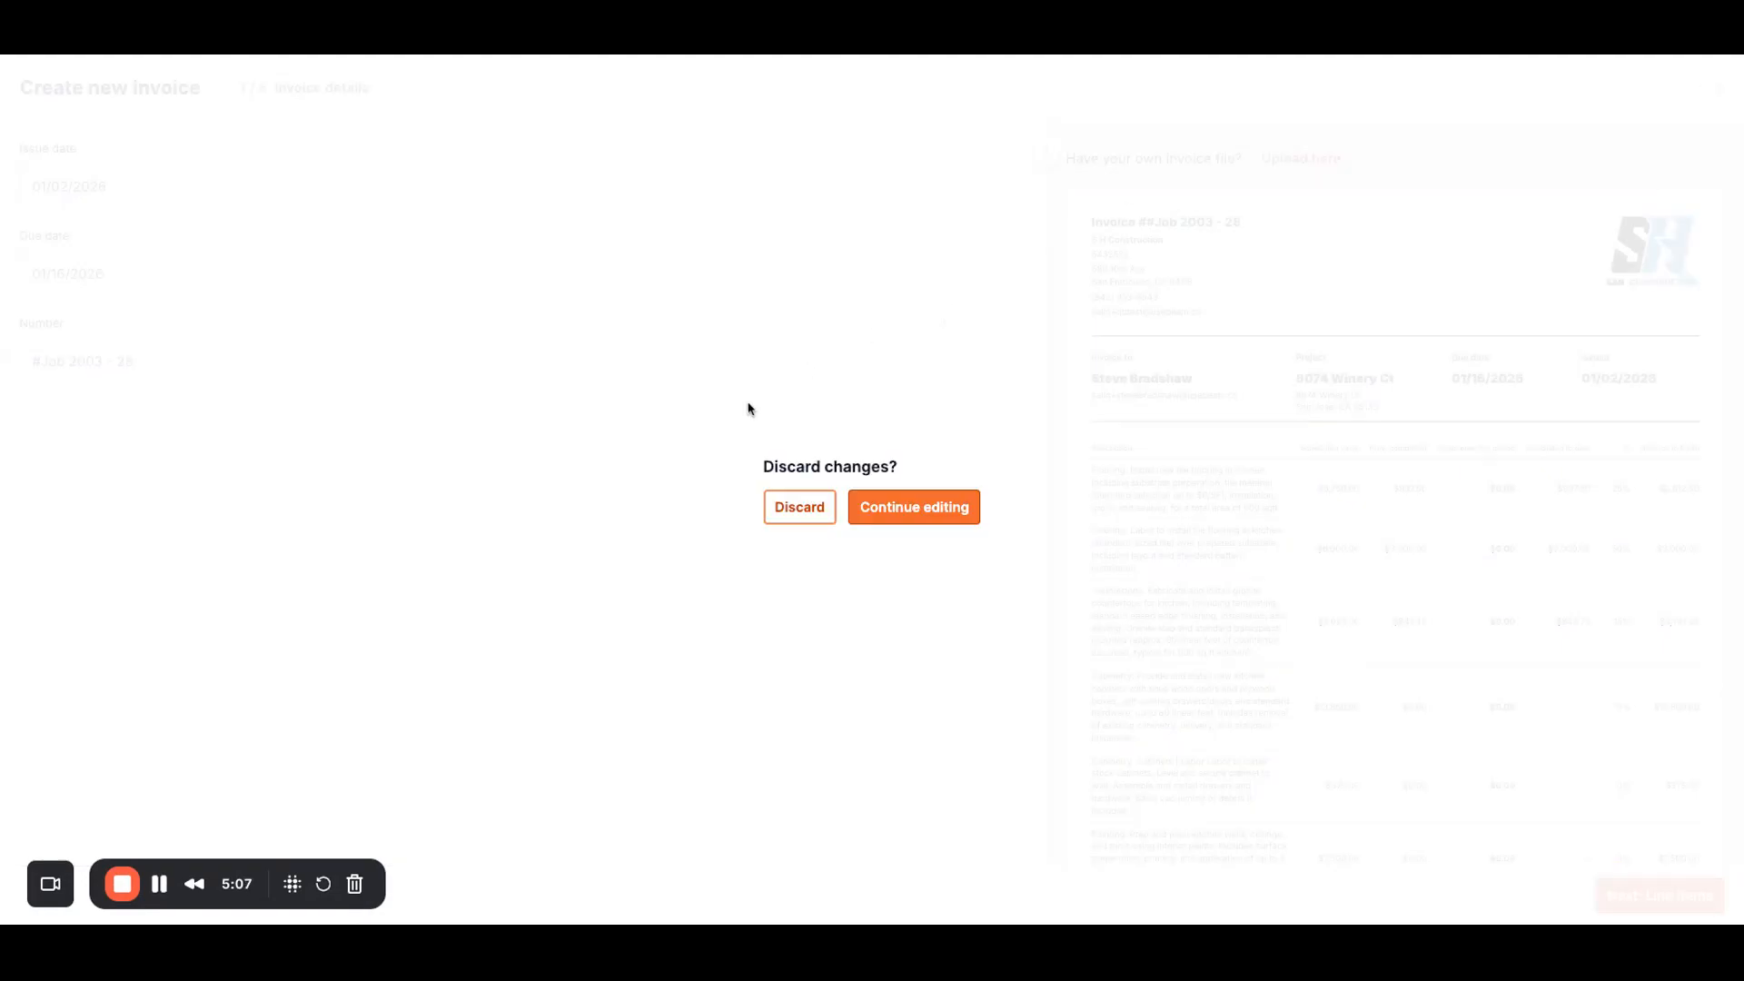
click(773, 523)
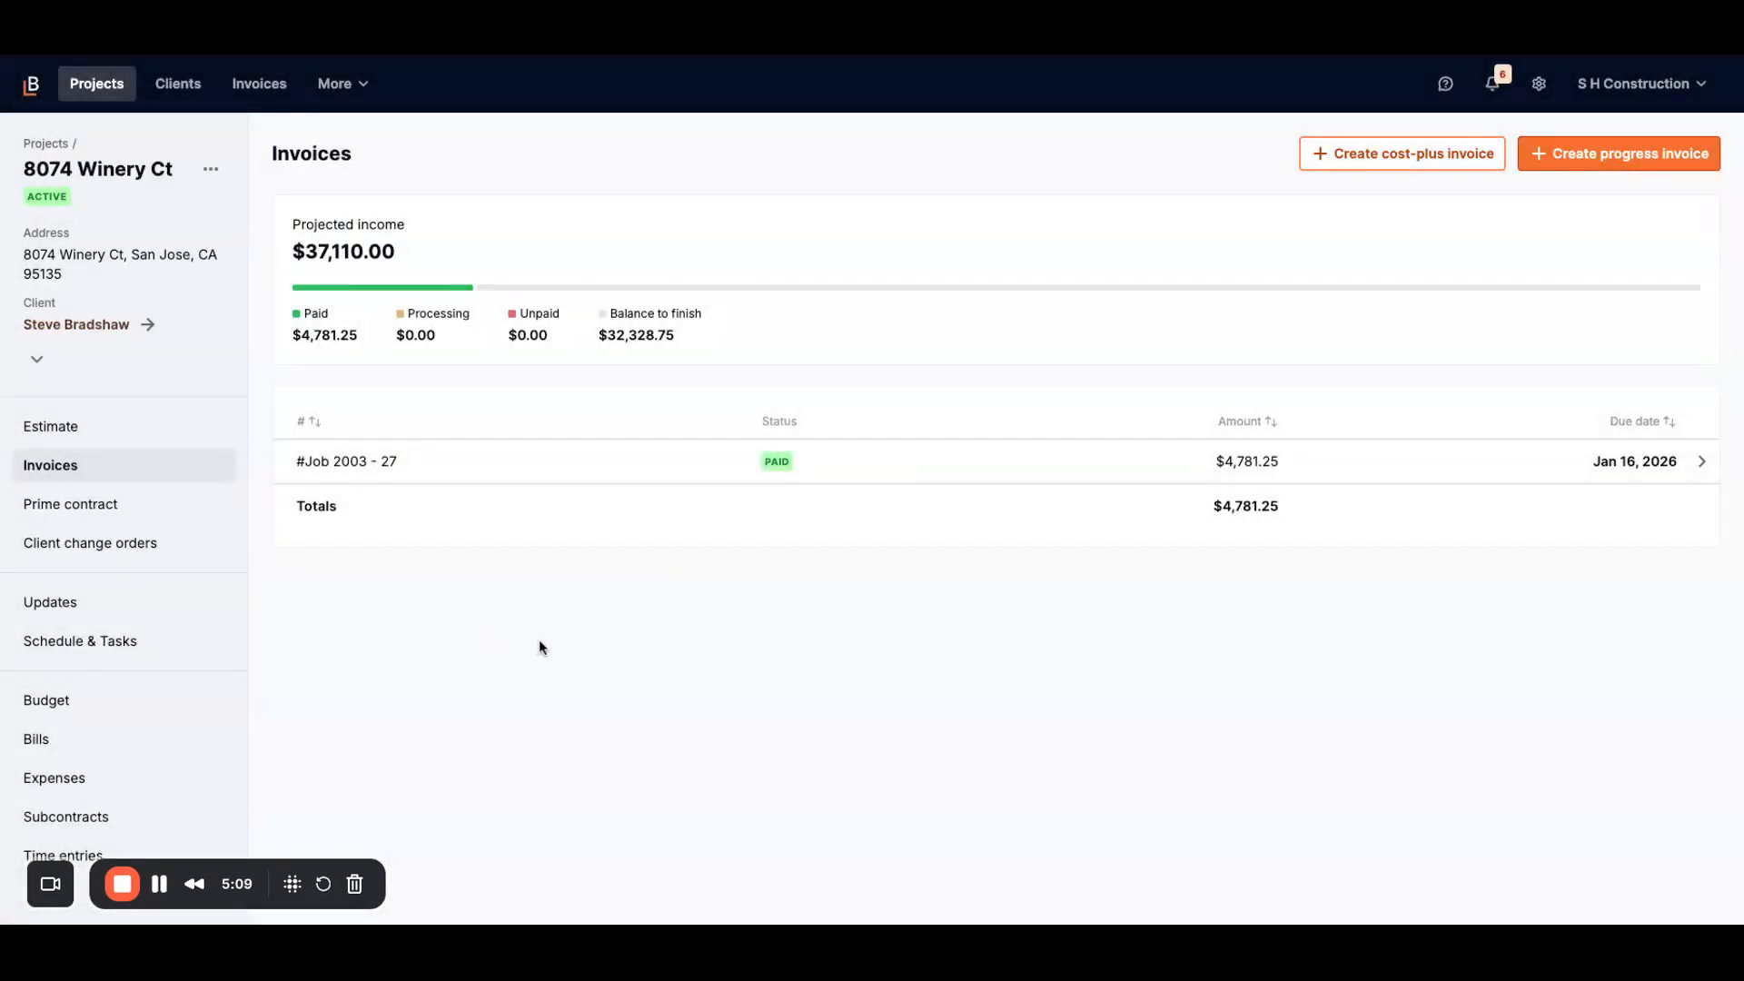